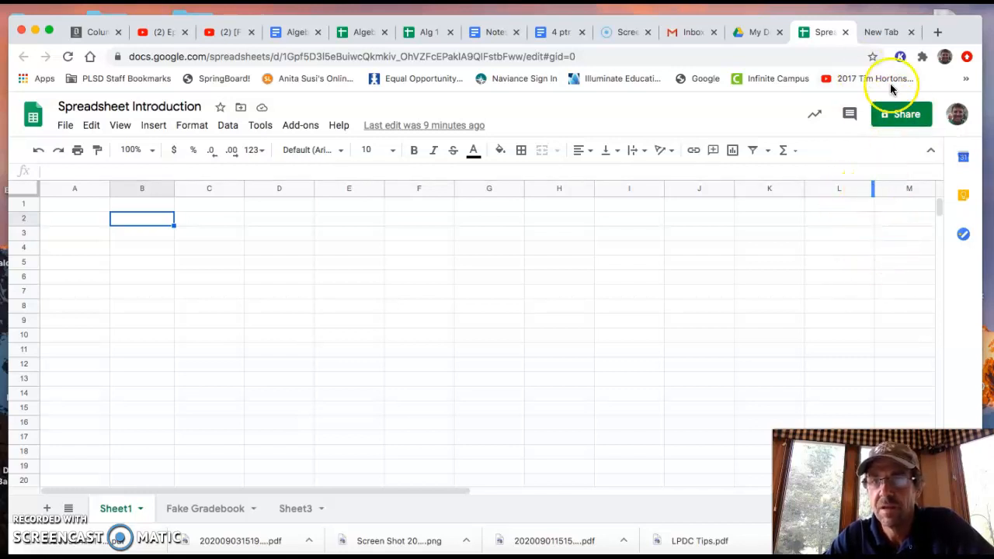
# Step: Open Google Sheets in the spare browser tab and create a blank spreadsheet
pyautogui.click(888, 32)
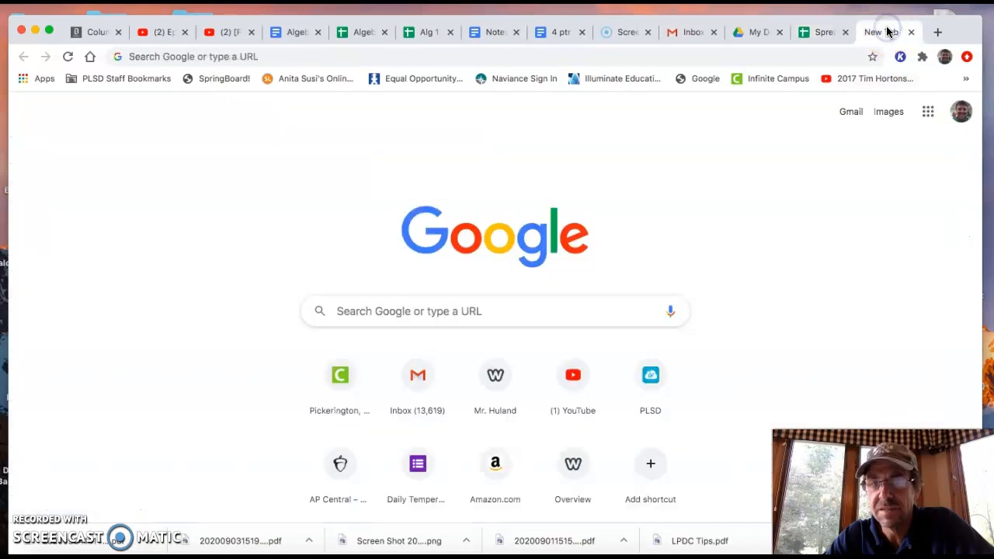
pyautogui.click(929, 112)
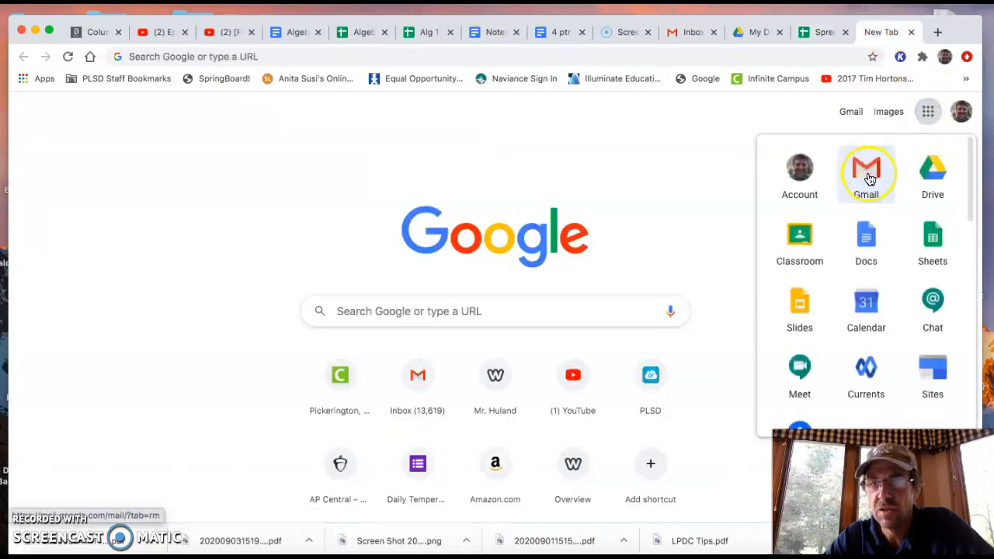
pyautogui.click(931, 242)
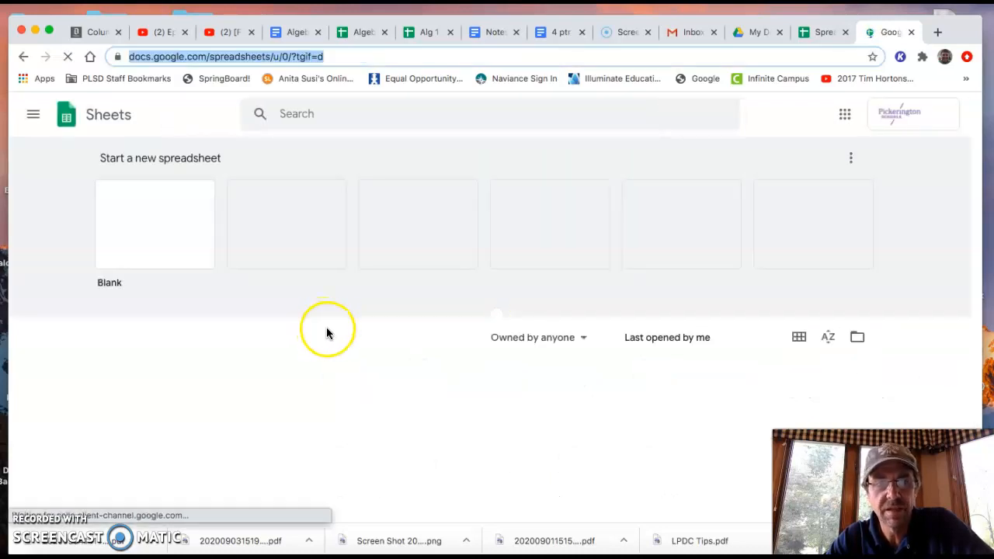
pyautogui.click(158, 231)
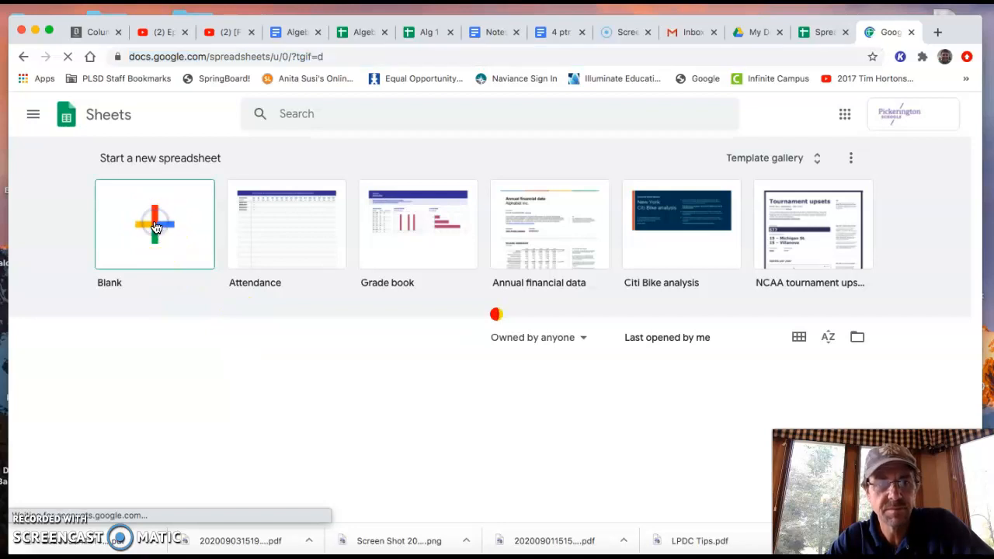
pyautogui.click(155, 225)
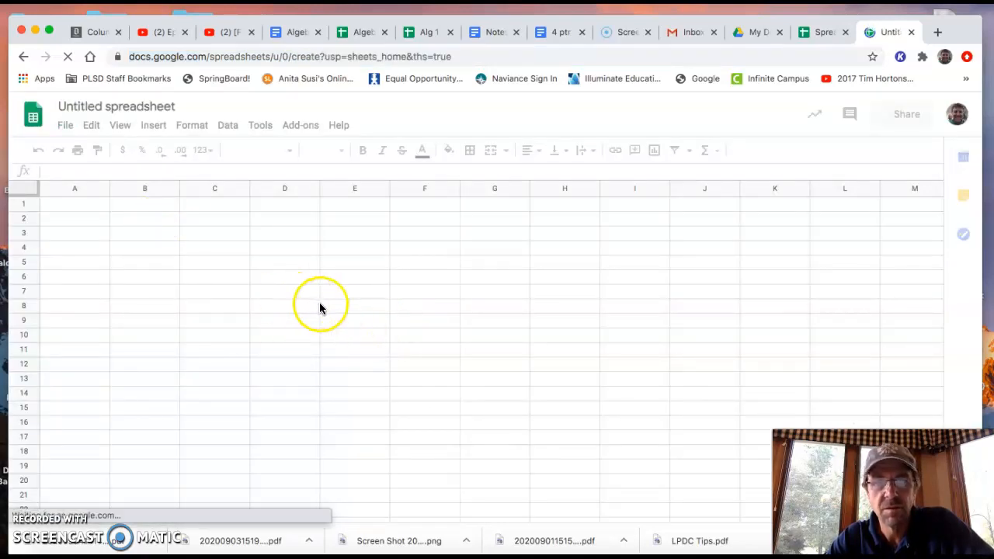
# Step: Switch back to the Spreadsheet Introduction file and select individual cells on Sheet1, including B3, C4 and D7
pyautogui.click(823, 32)
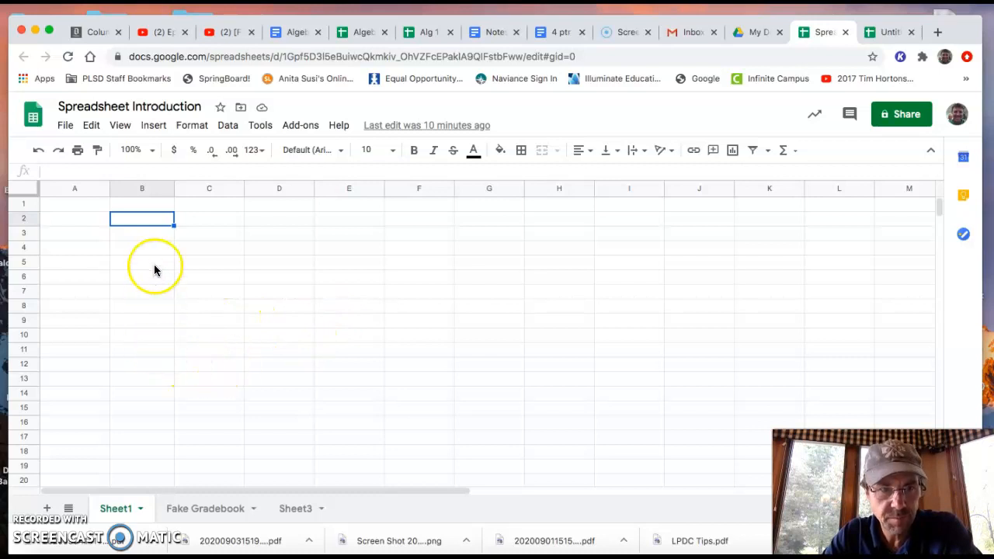
pyautogui.click(139, 234)
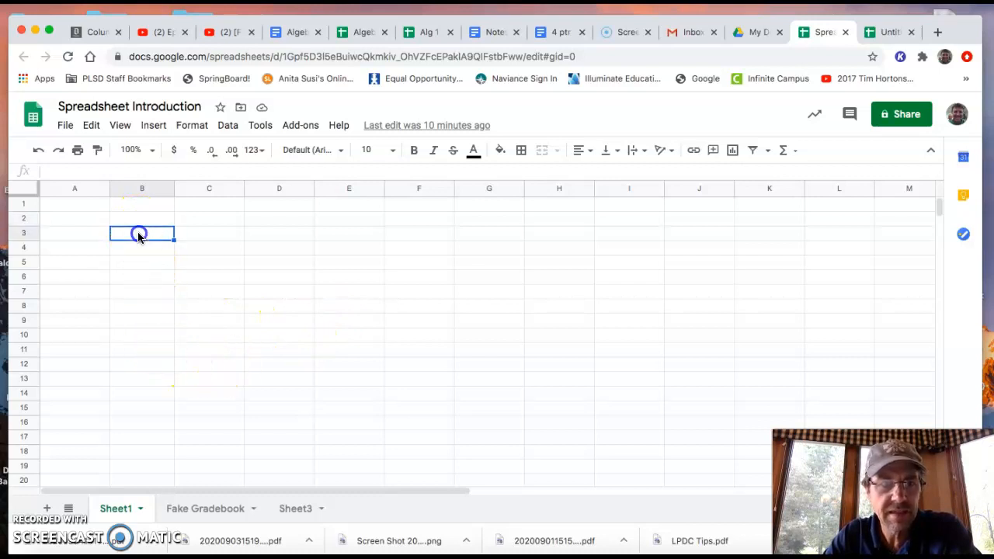
pyautogui.click(196, 247)
pyautogui.click(138, 235)
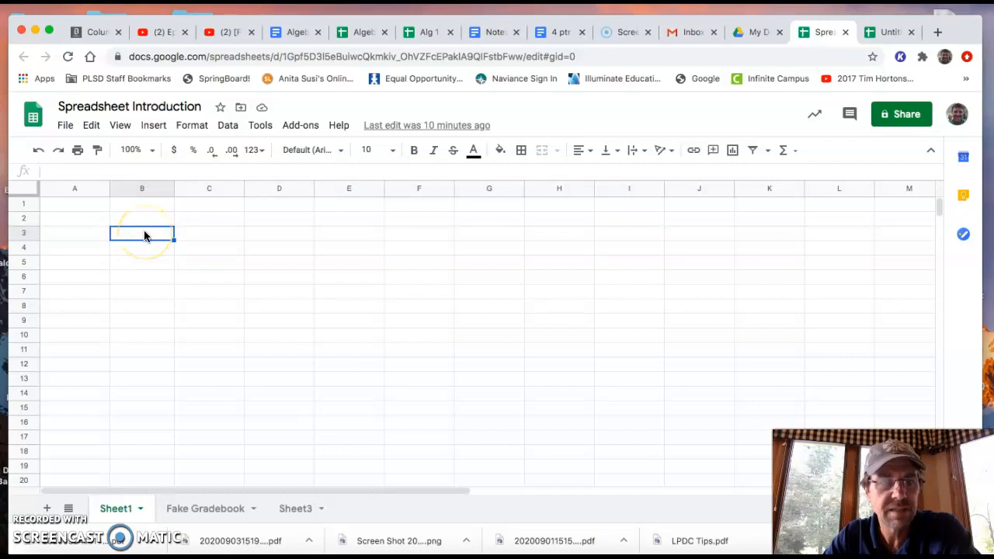
pyautogui.click(276, 293)
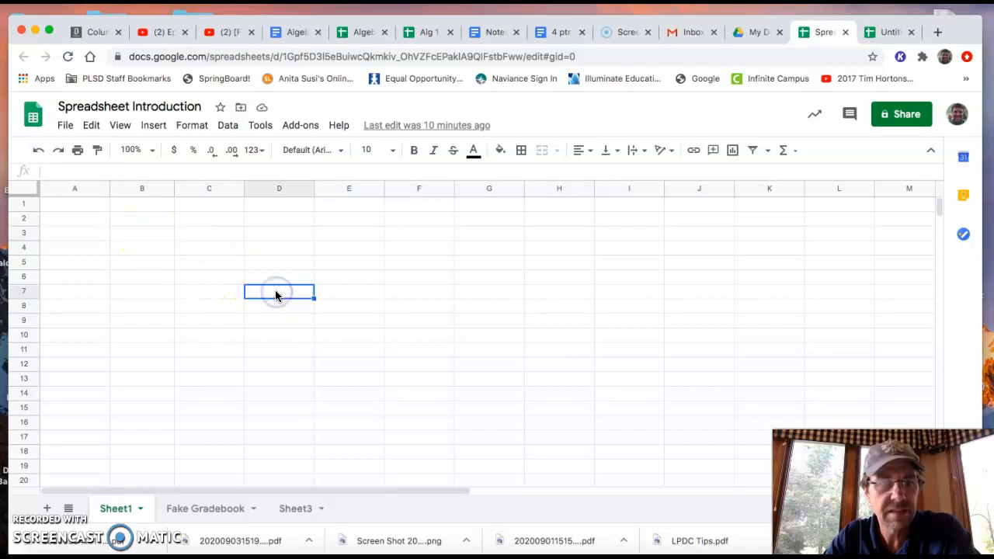
# Step: Enter the labels "A =" in cell B2 and "B =" in cell B3
pyautogui.click(127, 221)
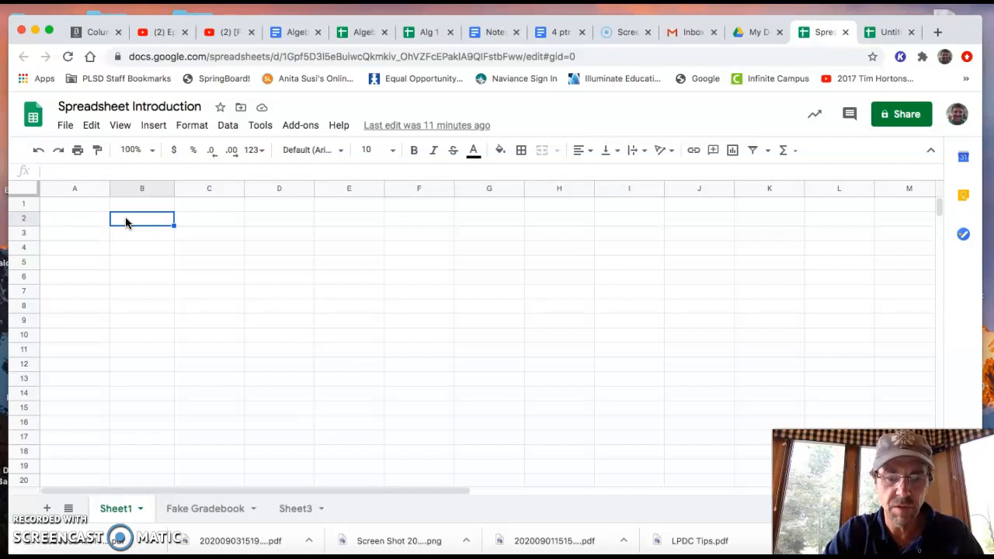
pyautogui.write('A')
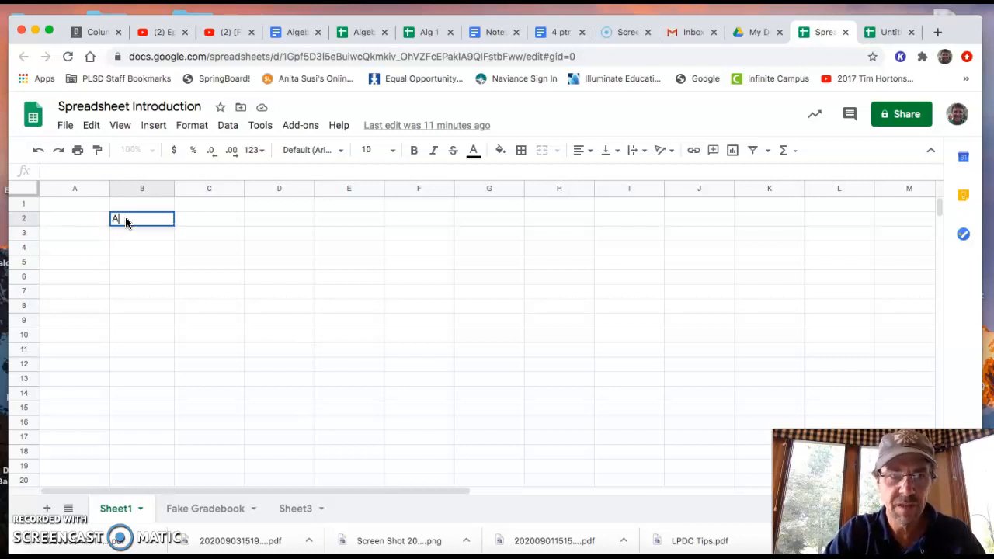
pyautogui.write(' =')
pyautogui.press('Return')
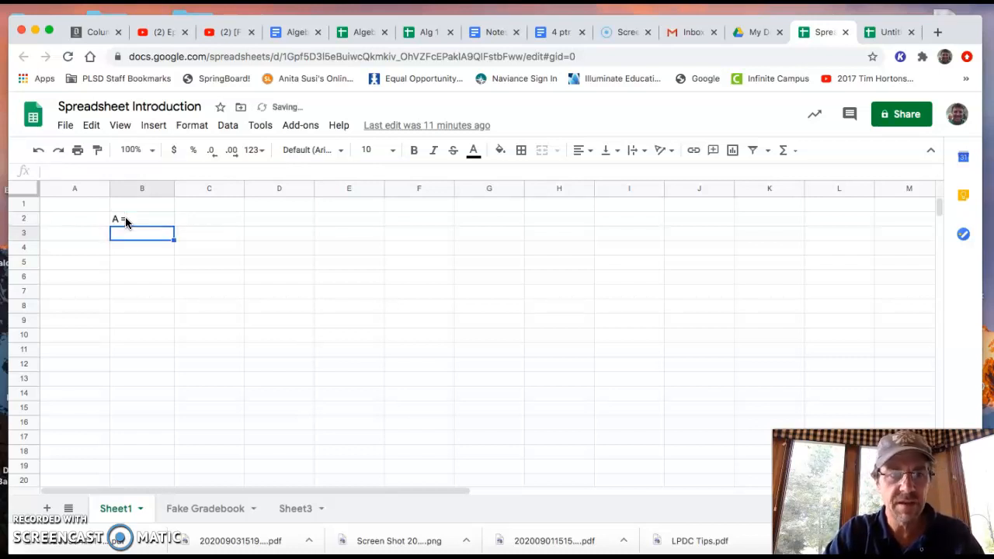
pyautogui.write('B =')
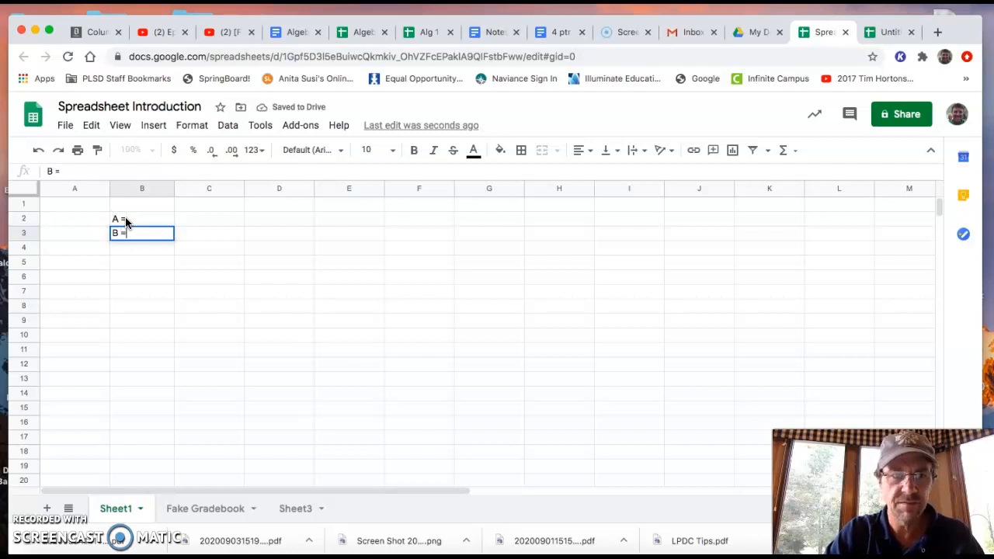
# Step: Enter the value 5 for A in cell C2 and 15 for B in cell C3
pyautogui.click(206, 220)
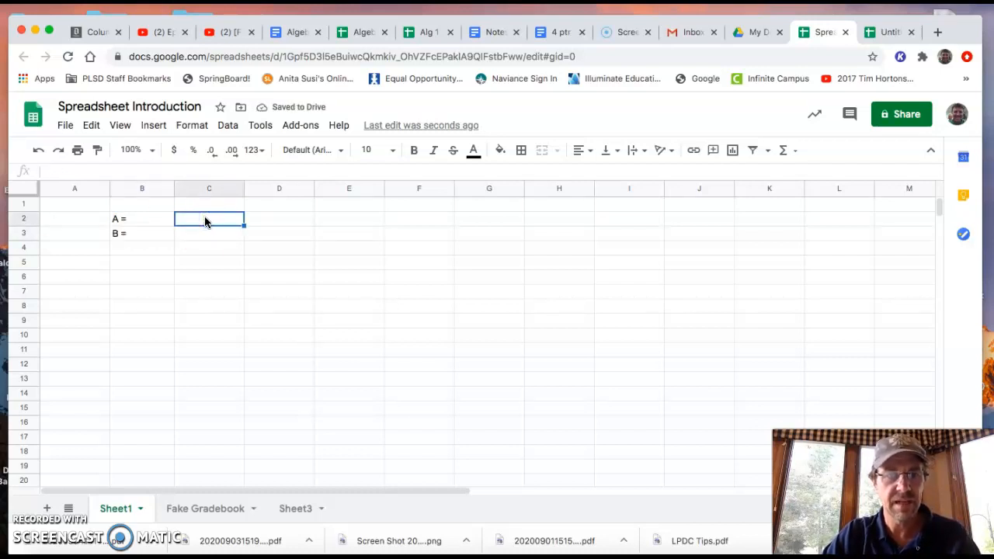
pyautogui.write('5')
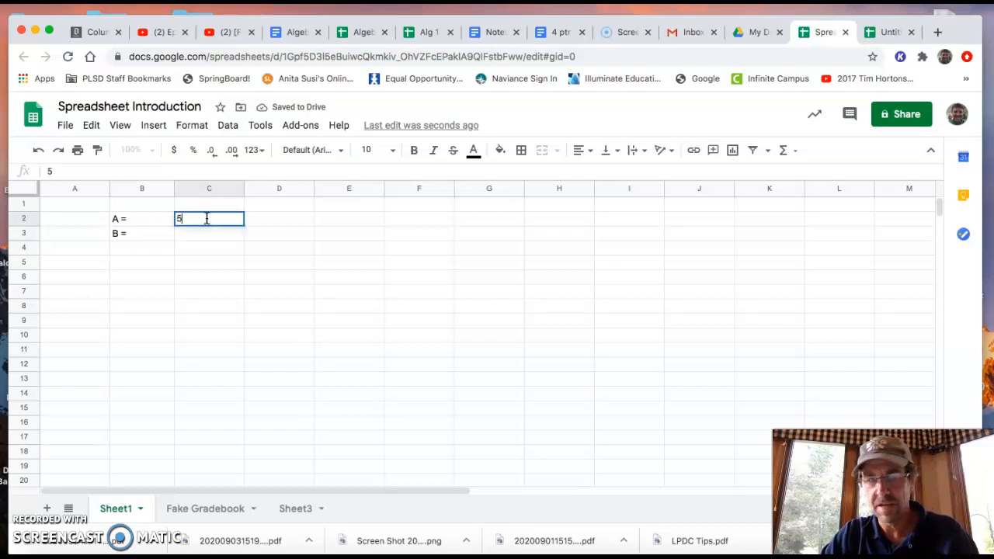
pyautogui.click(210, 235)
pyautogui.write('15')
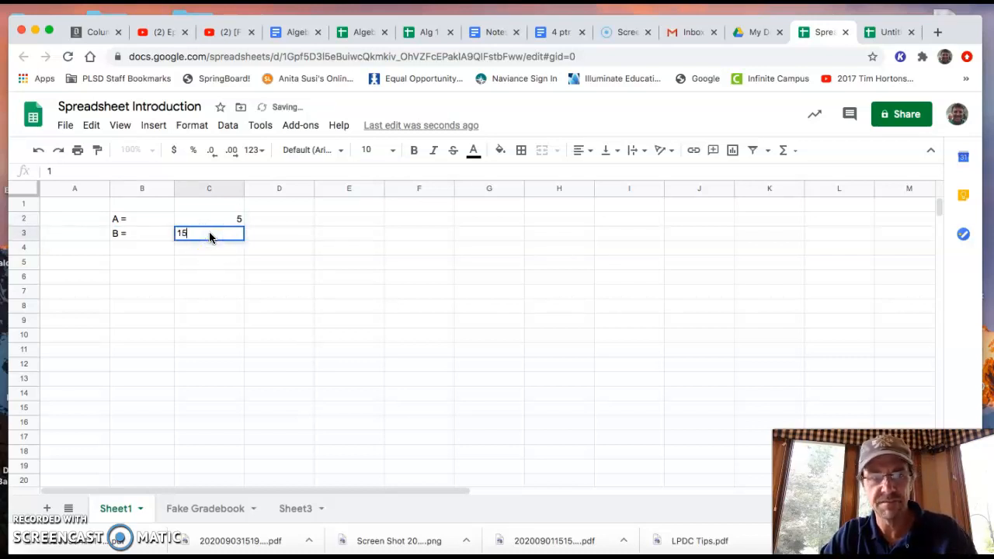
pyautogui.click(218, 271)
pyautogui.click(209, 219)
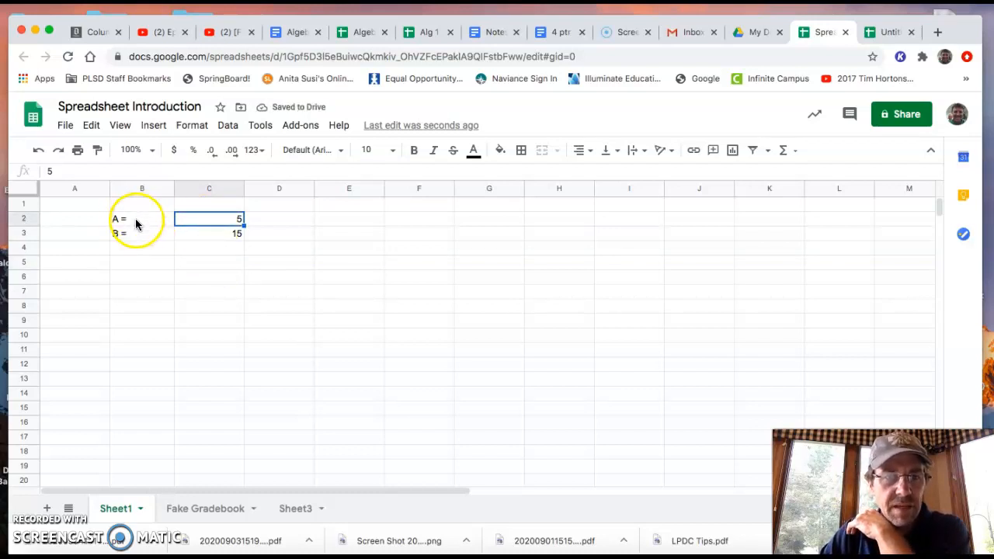
pyautogui.click(136, 222)
pyautogui.click(137, 236)
pyautogui.click(190, 230)
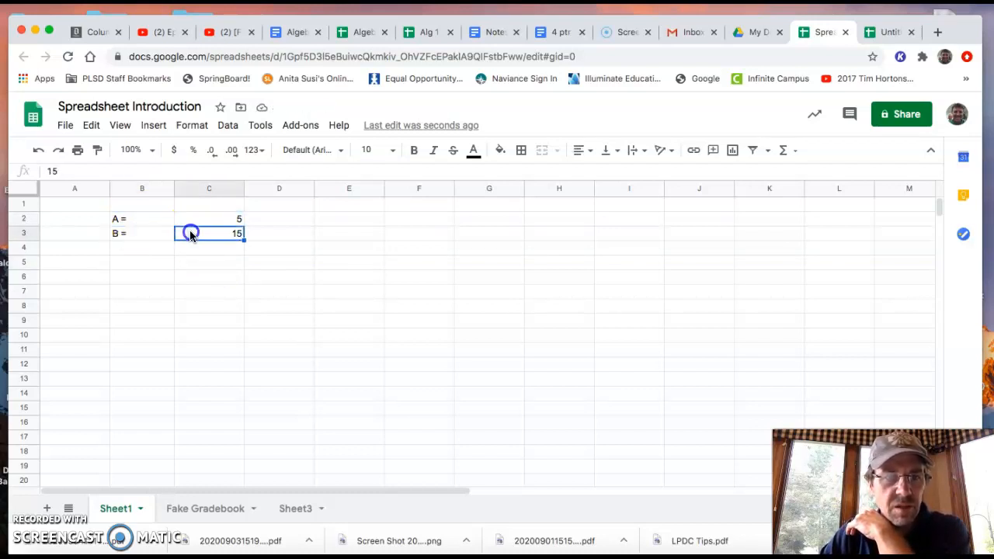
pyautogui.click(202, 220)
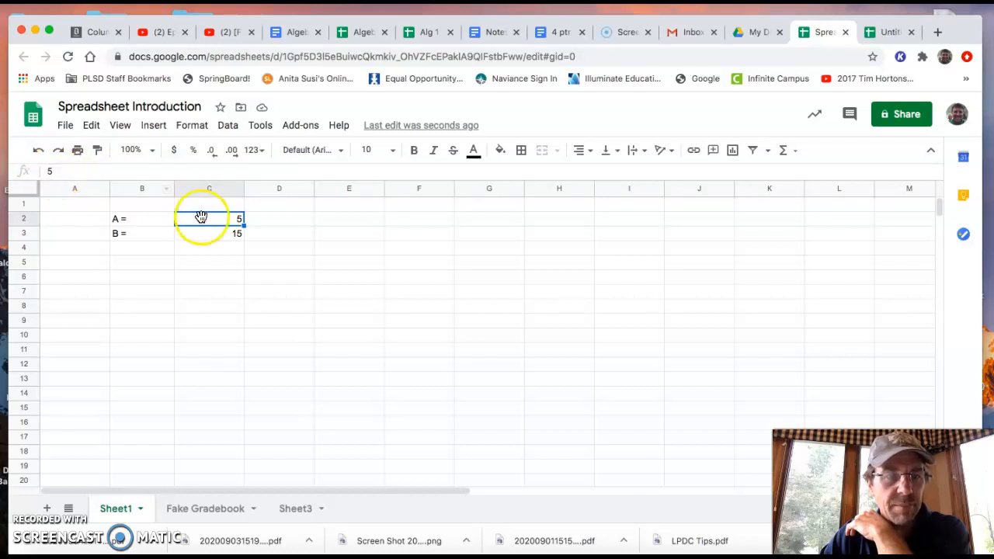
# Step: Replace the value of B in cell C3 with 35
pyautogui.click(222, 235)
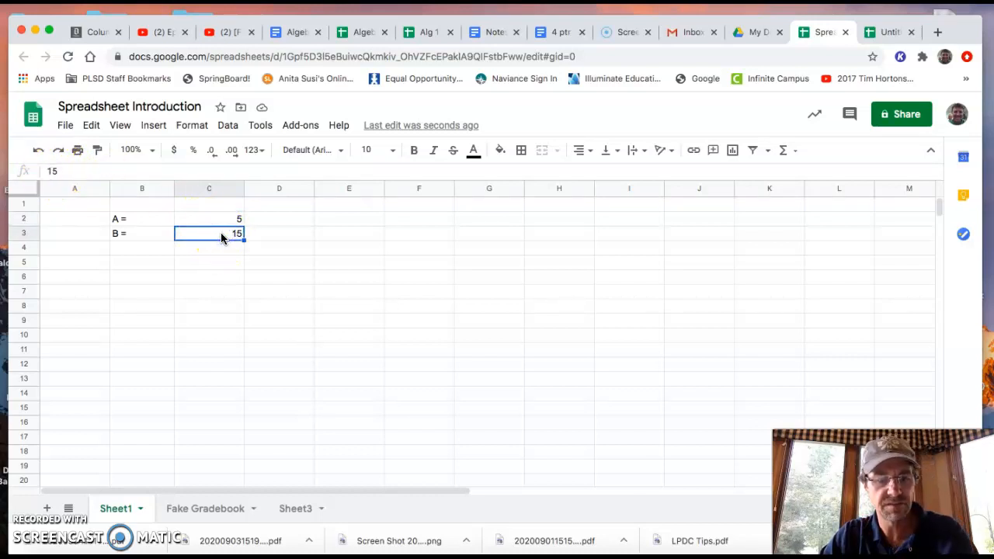
pyautogui.write('3')
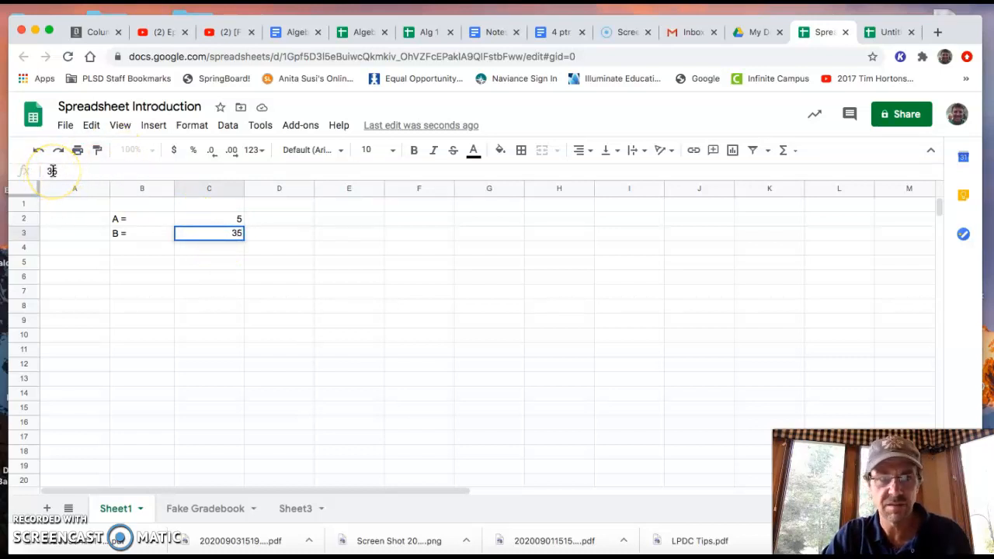
pyautogui.press('Return')
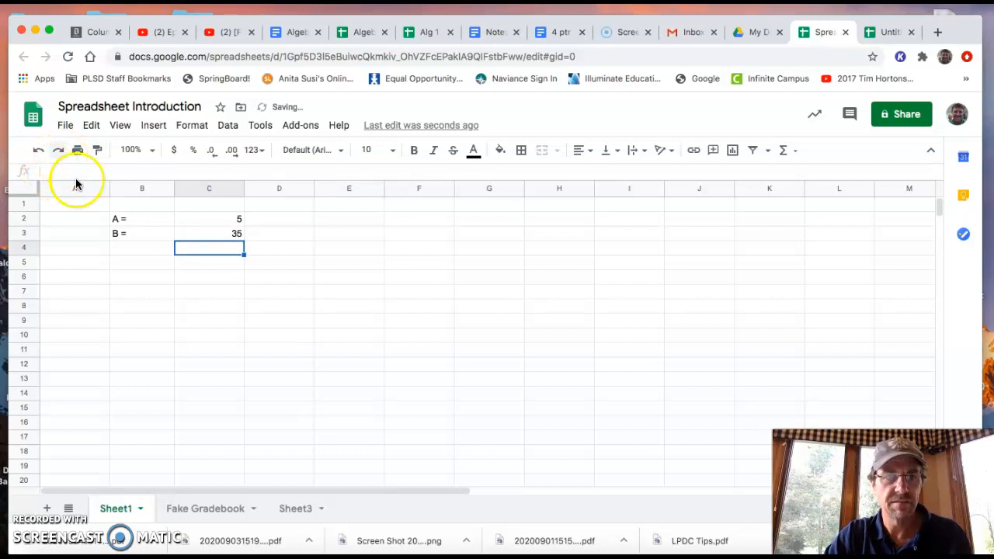
# Step: Edit cell C3 in the formula bar so that the value of B is 21
pyautogui.click(205, 234)
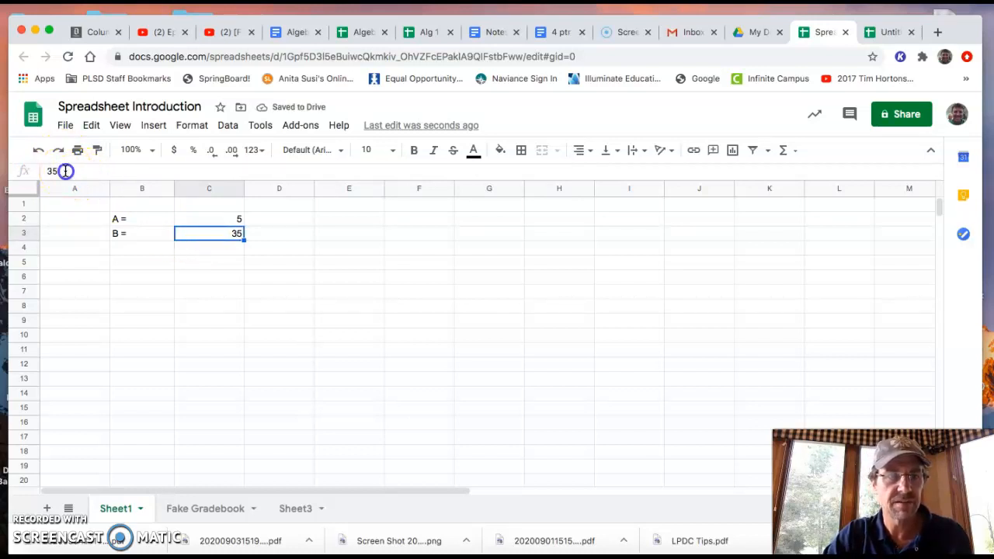
pyautogui.press('BackSpace')
pyautogui.press('BackSpace')
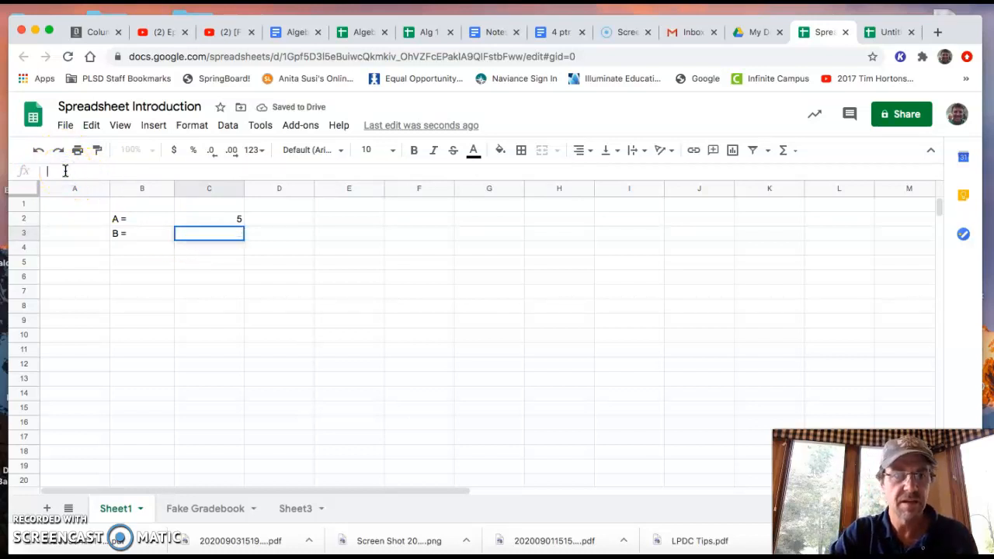
pyautogui.write('21')
pyautogui.press('Return')
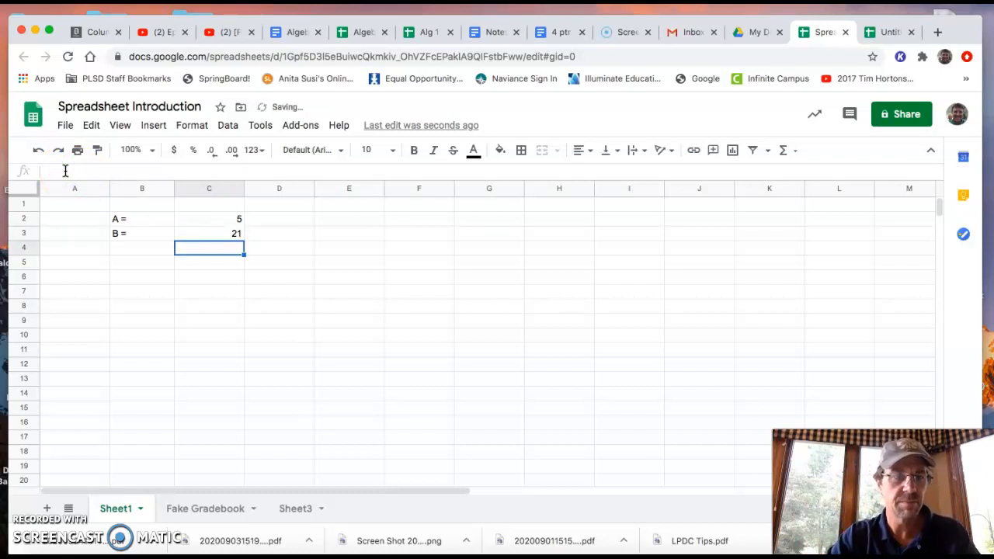
pyautogui.click(214, 233)
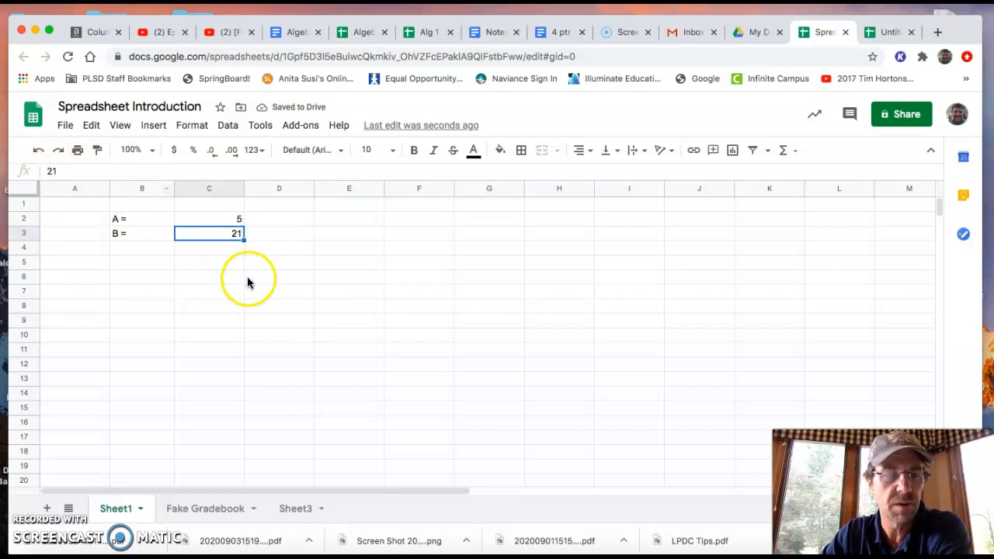
# Step: Enter the operation labels A+B, A-B, A*B and A/B in cells E2 through E5
pyautogui.click(346, 221)
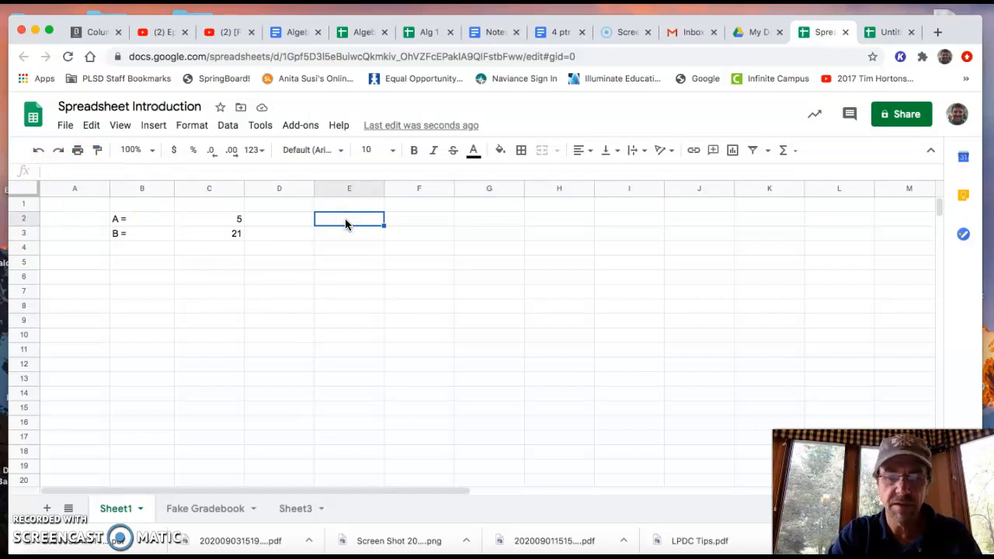
pyautogui.write('A+B')
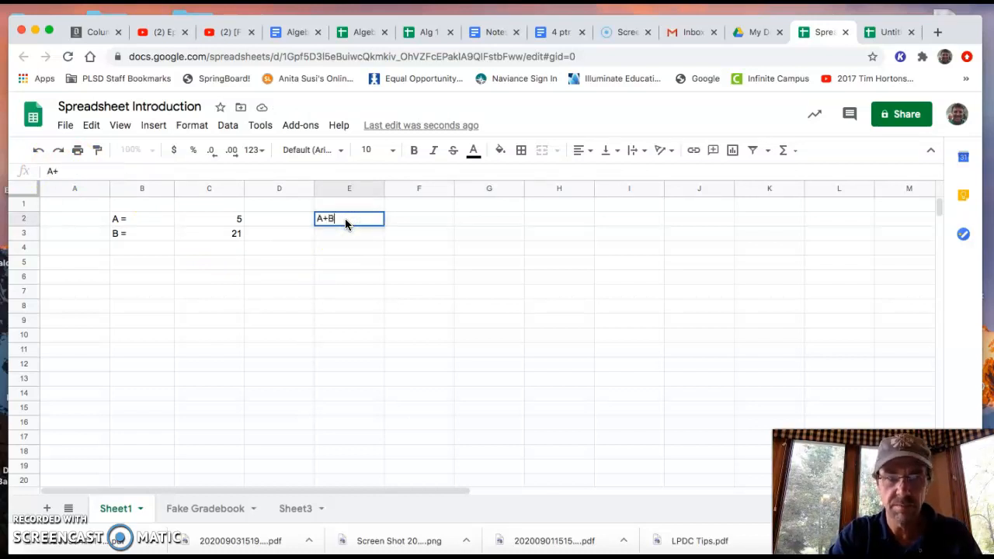
pyautogui.press('Return')
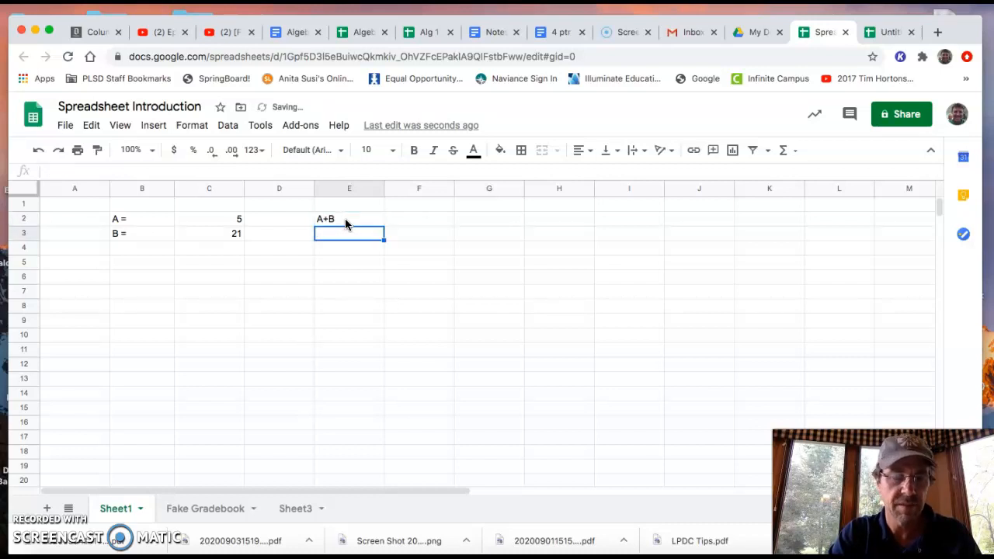
pyautogui.write('A-B')
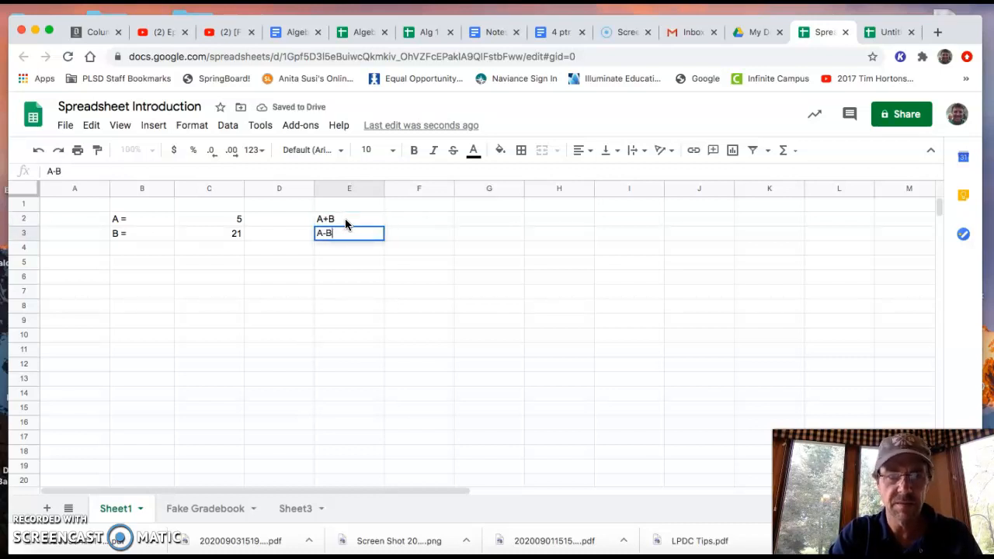
pyautogui.press('Return')
pyautogui.write('A*B')
pyautogui.press('Return')
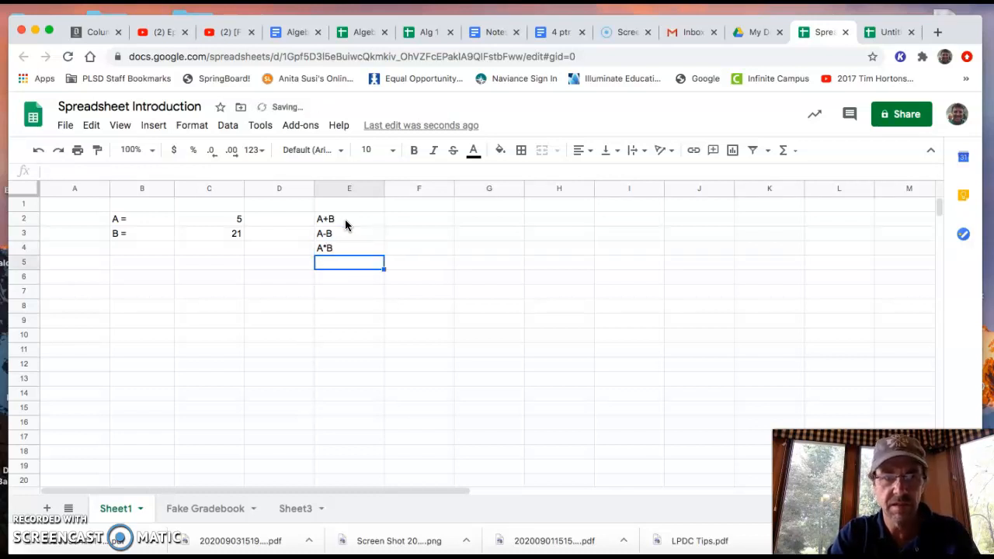
pyautogui.write('A/B')
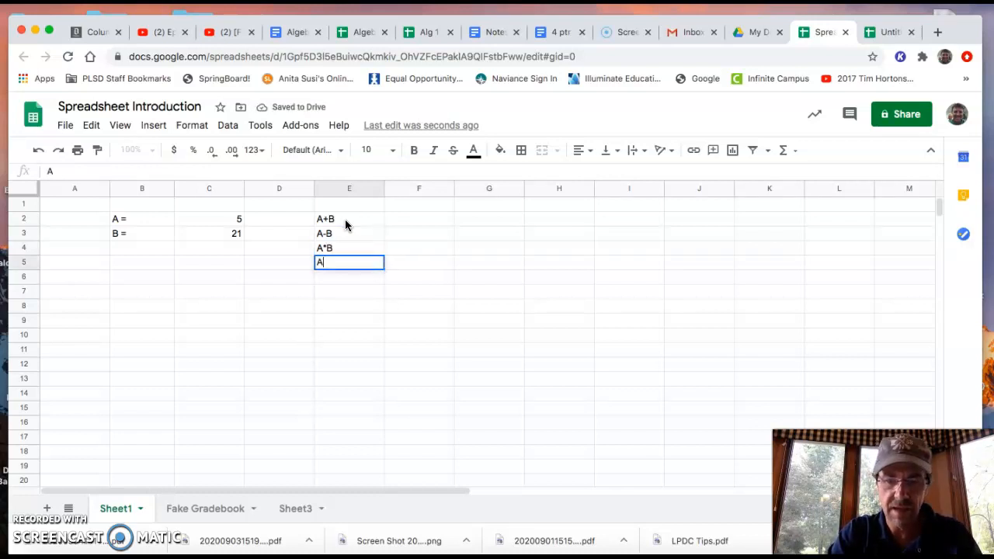
pyautogui.click(416, 312)
# Step: Add an equals sign to the end of the label in cell E2 so it reads "A+B="
pyautogui.click(401, 218)
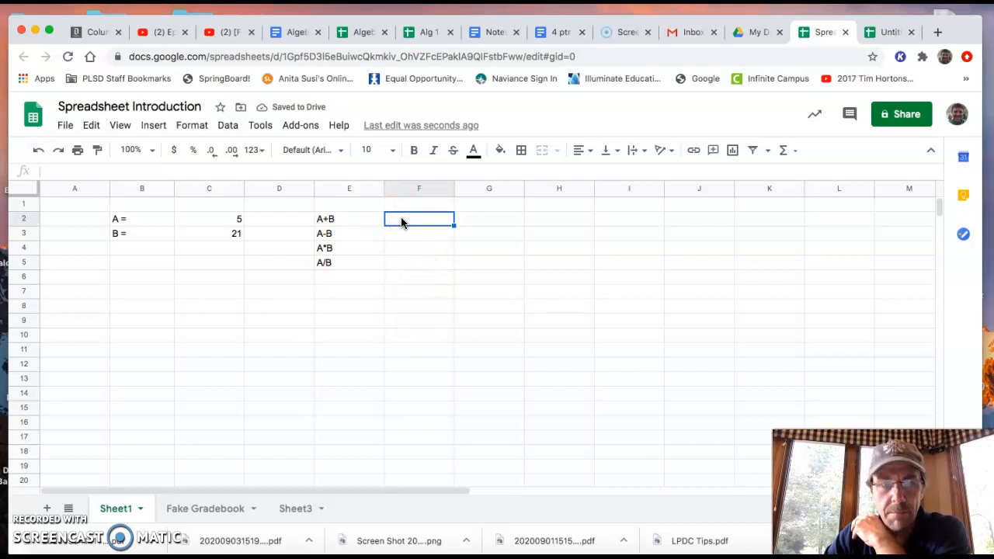
pyautogui.click(342, 223)
pyautogui.click(81, 172)
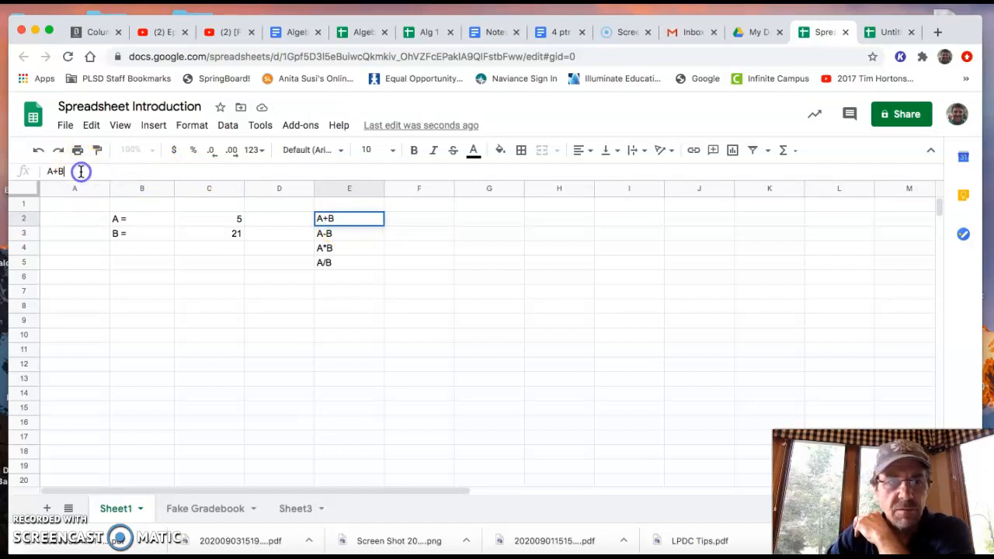
pyautogui.write('=')
pyautogui.press('Return')
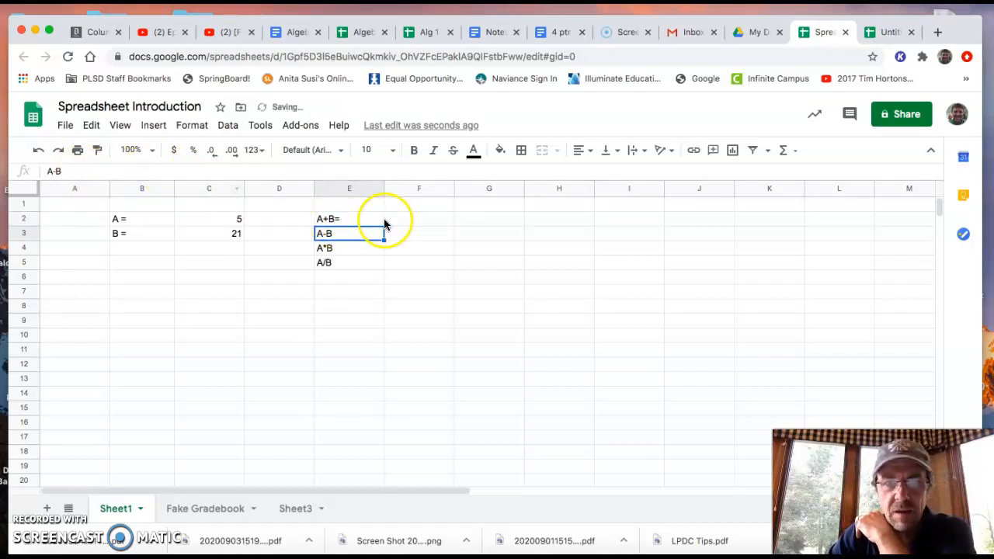
# Step: Enter a formula in cell F2 that adds A and B by referencing cells, =C2+C3
pyautogui.click(403, 222)
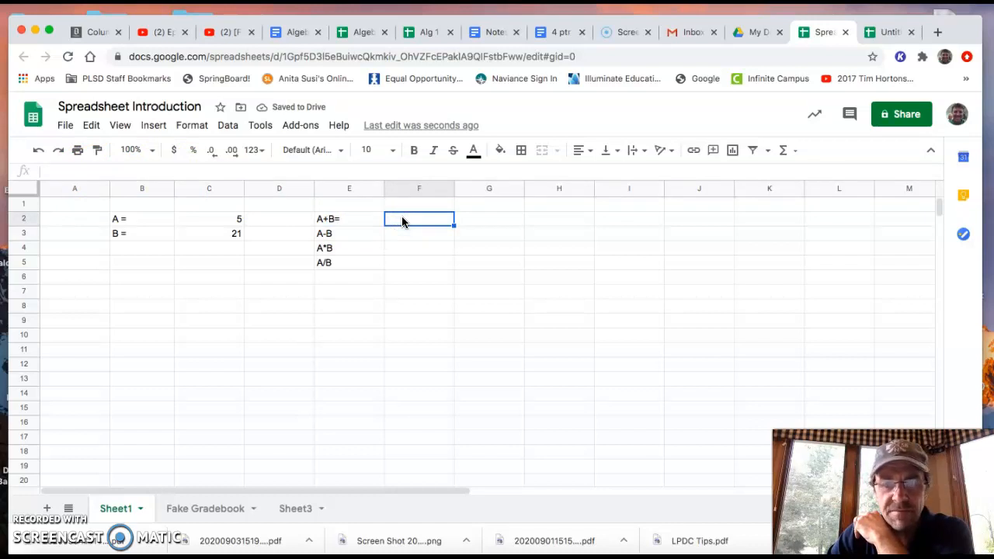
pyautogui.click(400, 239)
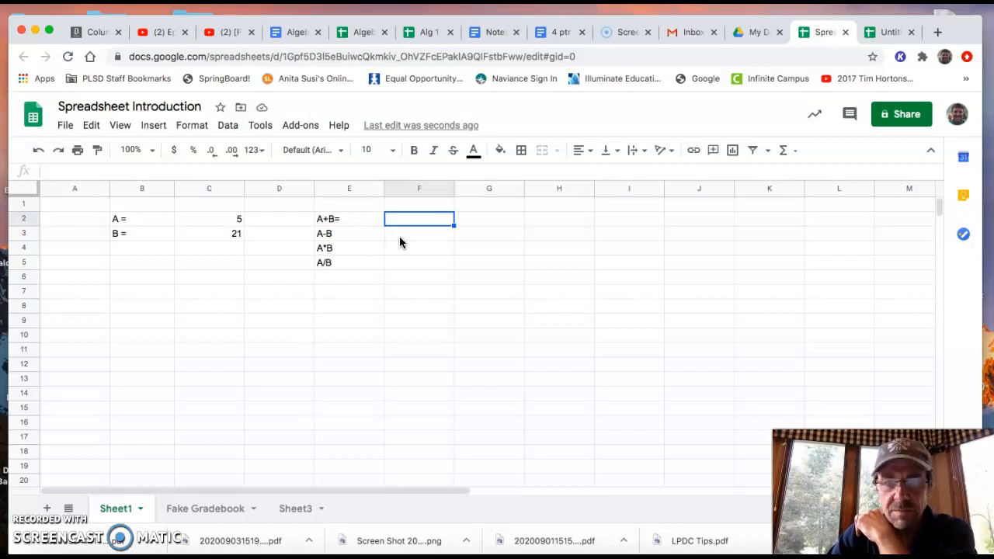
pyautogui.write('=')
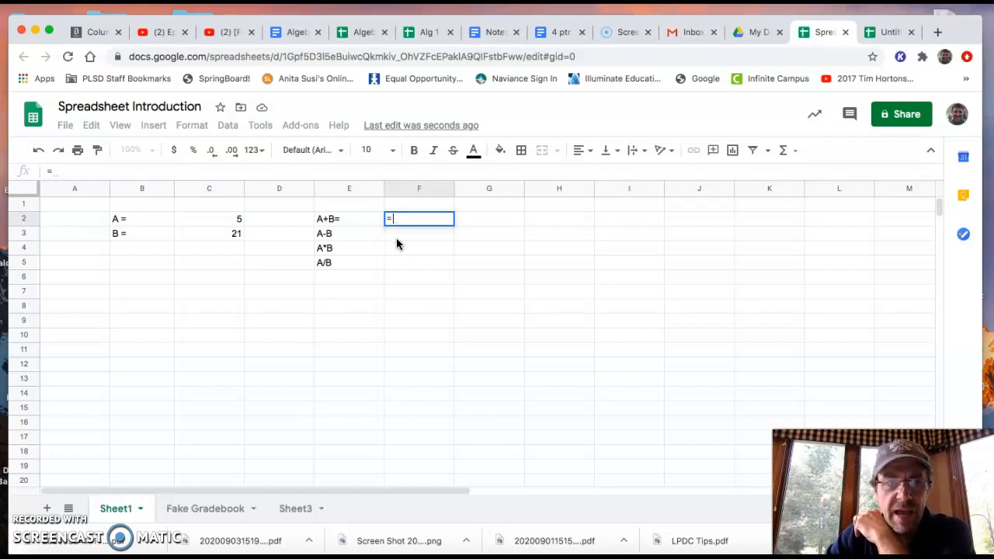
pyautogui.click(227, 220)
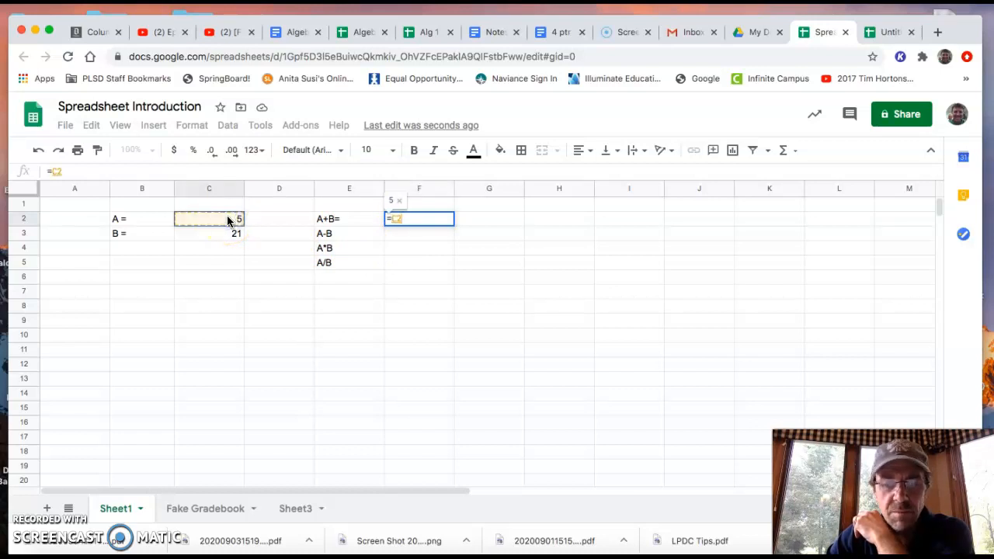
pyautogui.write('+')
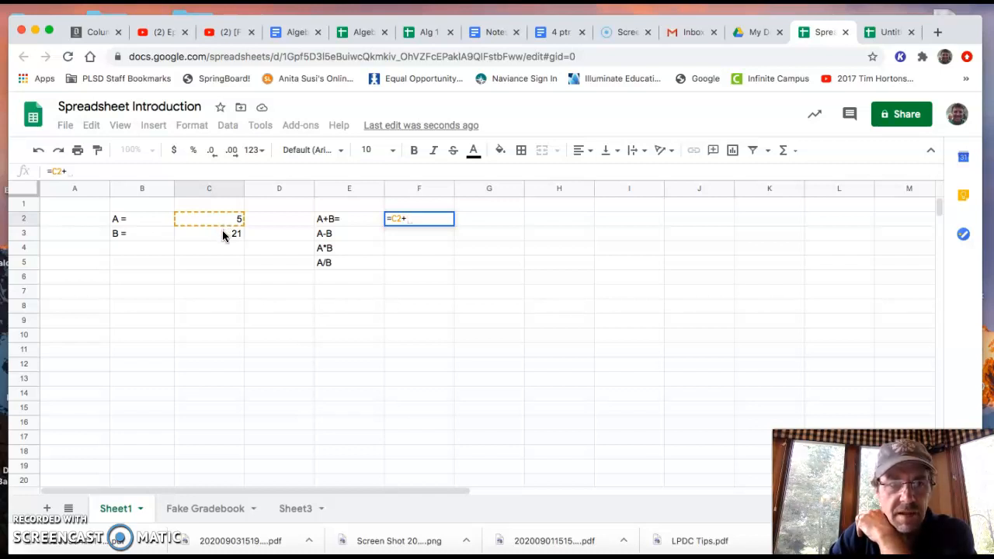
pyautogui.click(222, 235)
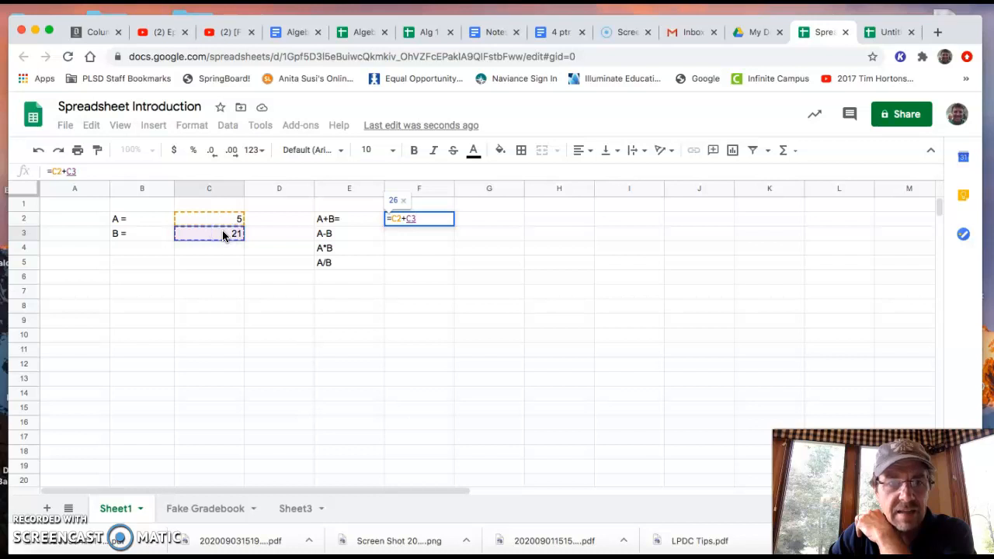
pyautogui.press('Return')
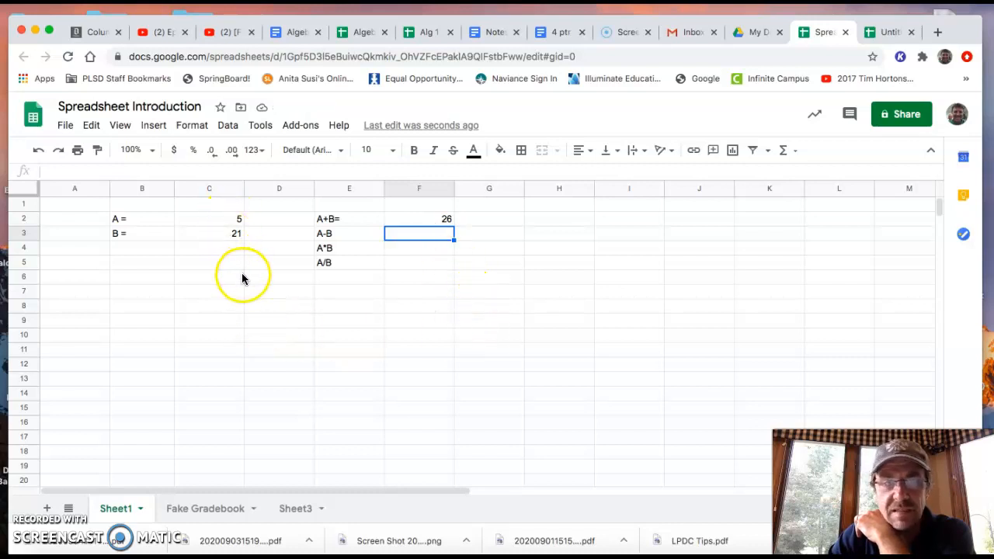
# Step: Replace the value of A in cell C2 with 134
pyautogui.click(230, 223)
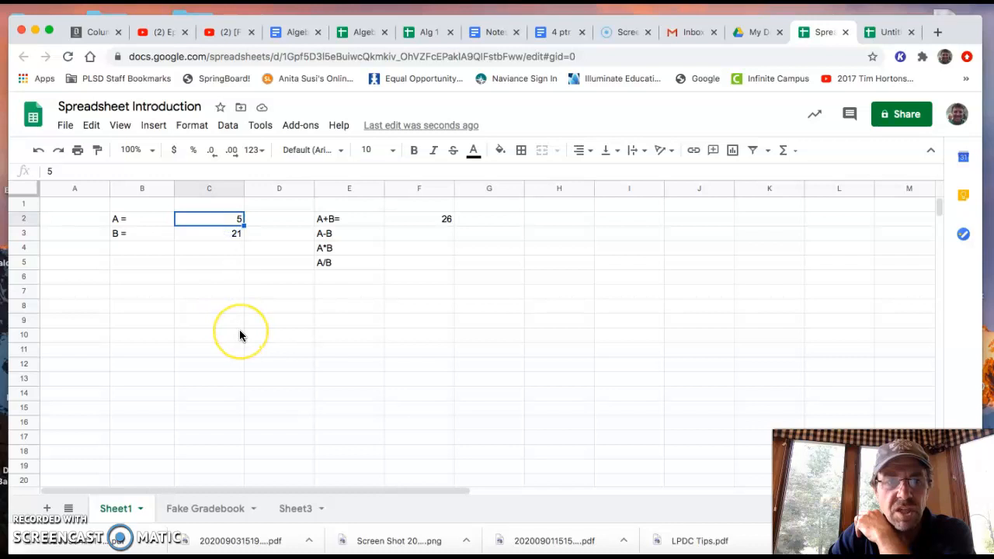
pyautogui.write('134')
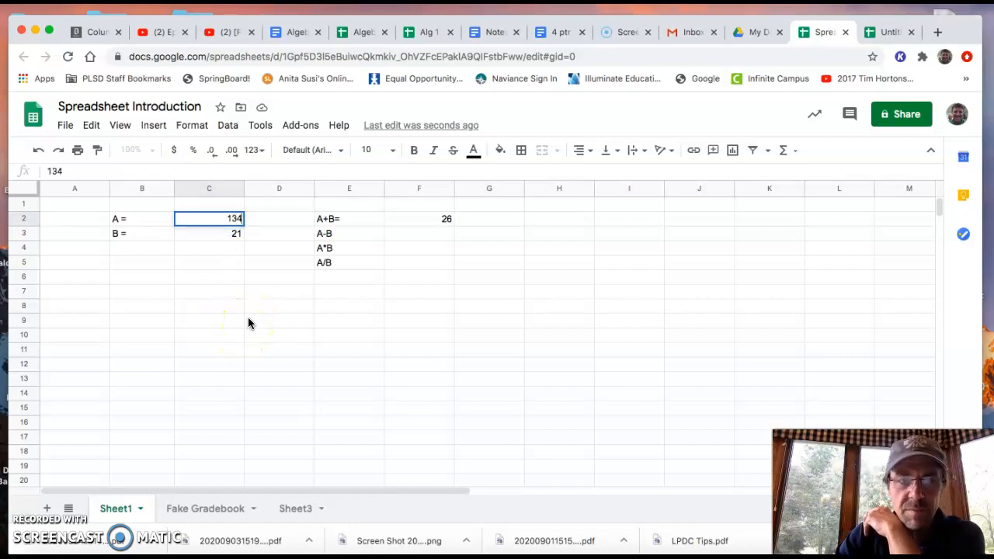
pyautogui.press('Return')
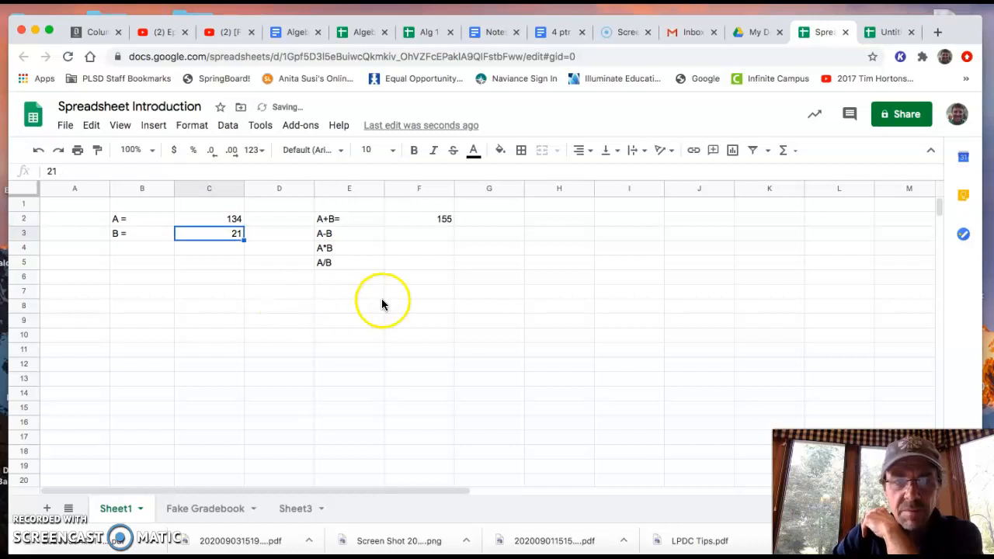
# Step: Enter a formula in cell F3 that subtracts B from A using cell references, =C2-C3
pyautogui.click(425, 238)
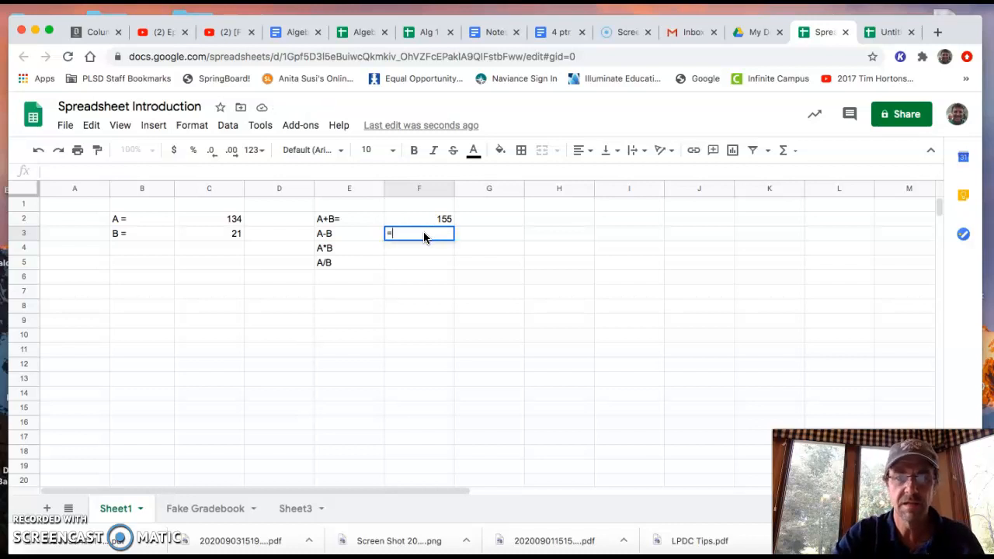
pyautogui.write('=')
pyautogui.click(219, 219)
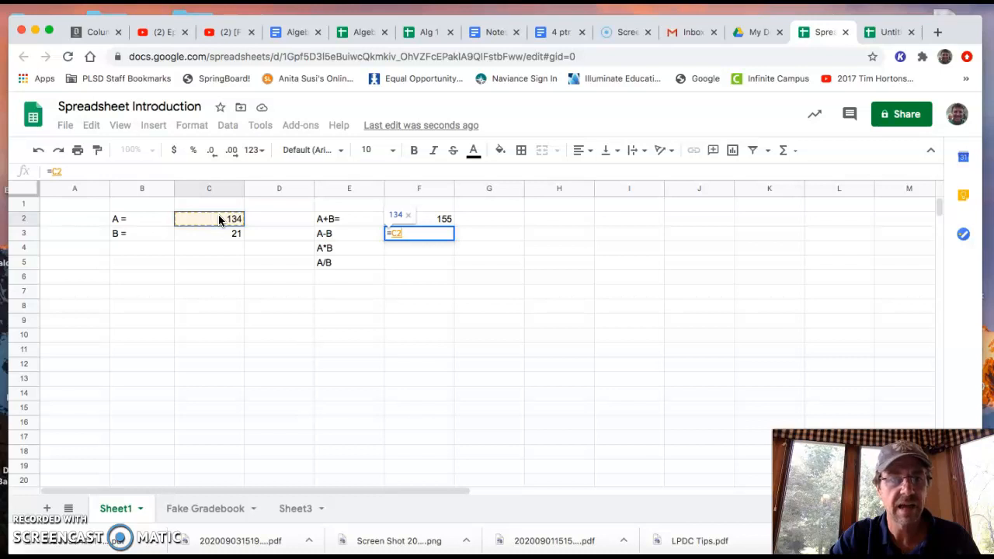
pyautogui.write('-')
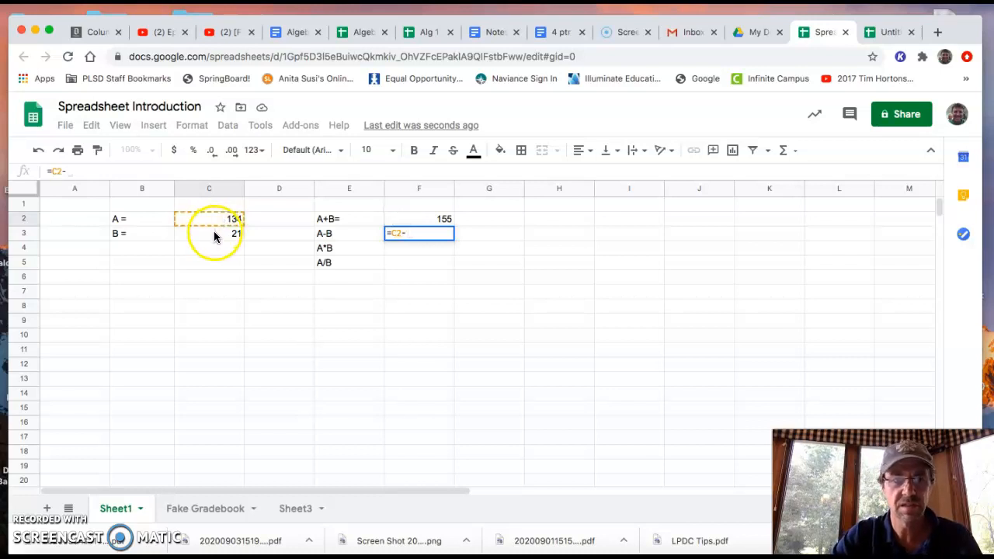
pyautogui.click(213, 232)
pyautogui.press('Return')
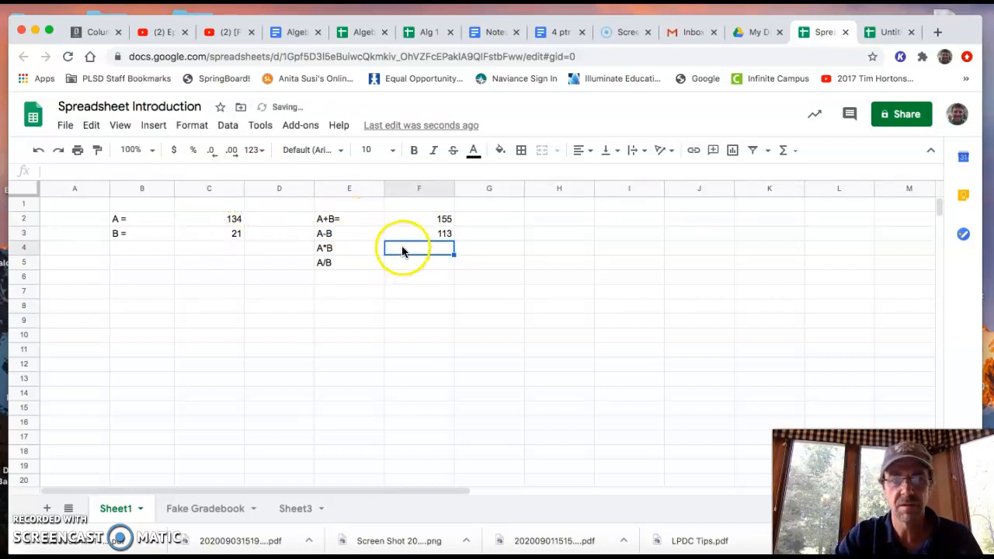
# Step: Enter a formula in cell F4 that multiplies A by B using cell references, =C2*C3
pyautogui.write('=')
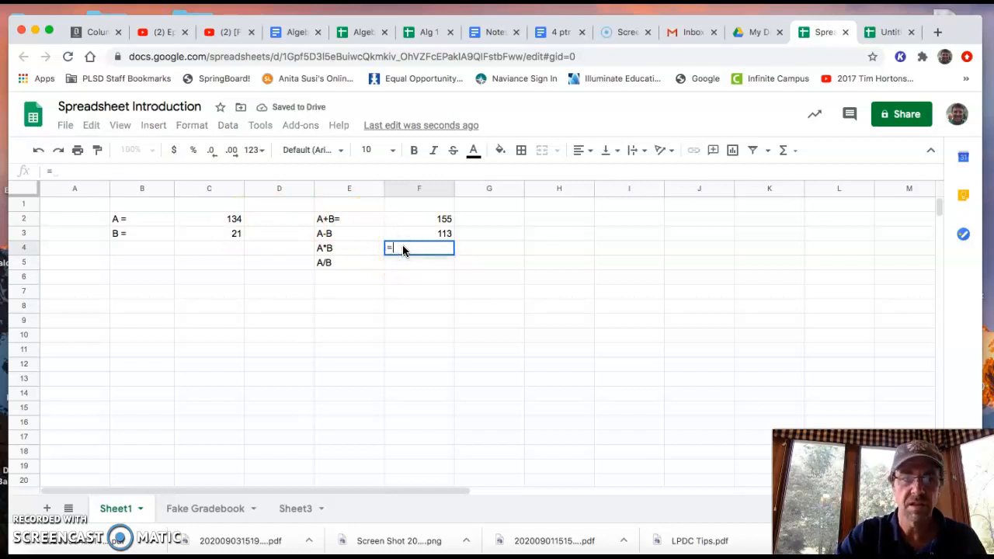
pyautogui.click(219, 219)
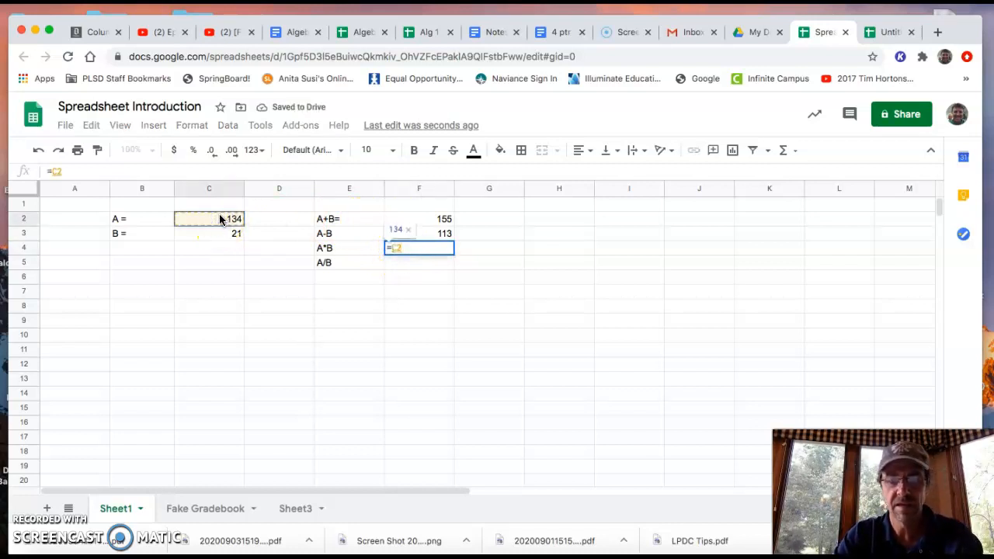
pyautogui.write('*')
pyautogui.click(226, 233)
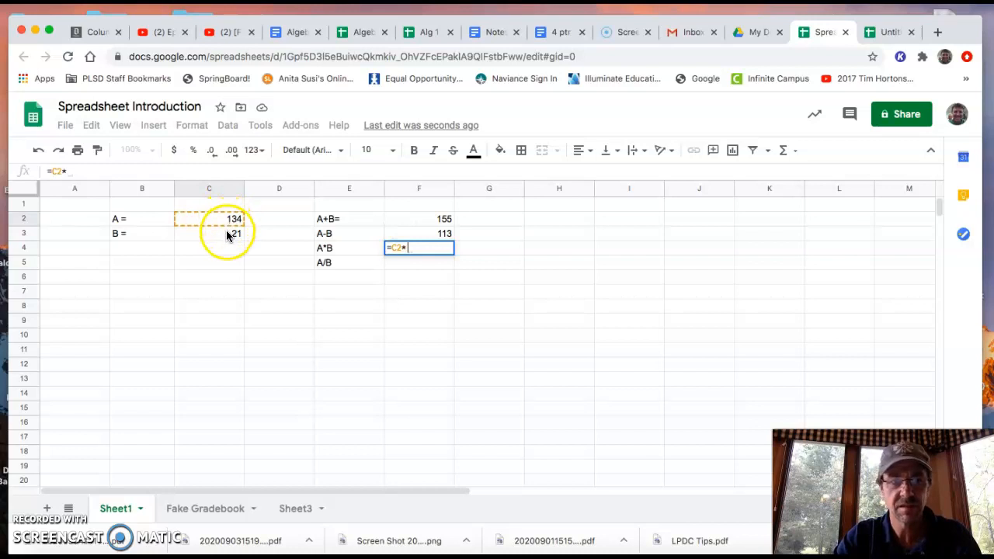
pyautogui.press('Return')
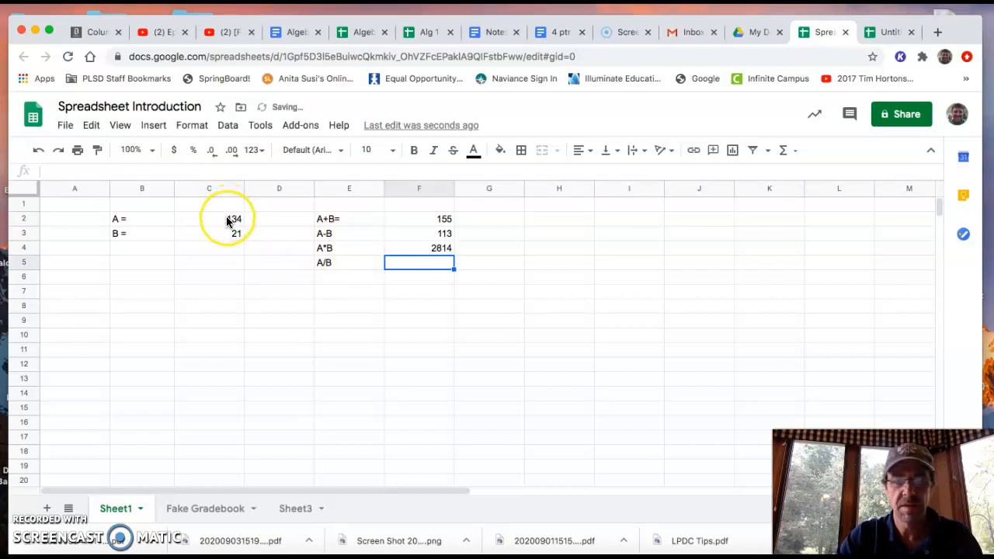
# Step: Enter a formula in cell F5 that divides A by B using cell references, =C2/C3
pyautogui.write('=')
pyautogui.click(222, 218)
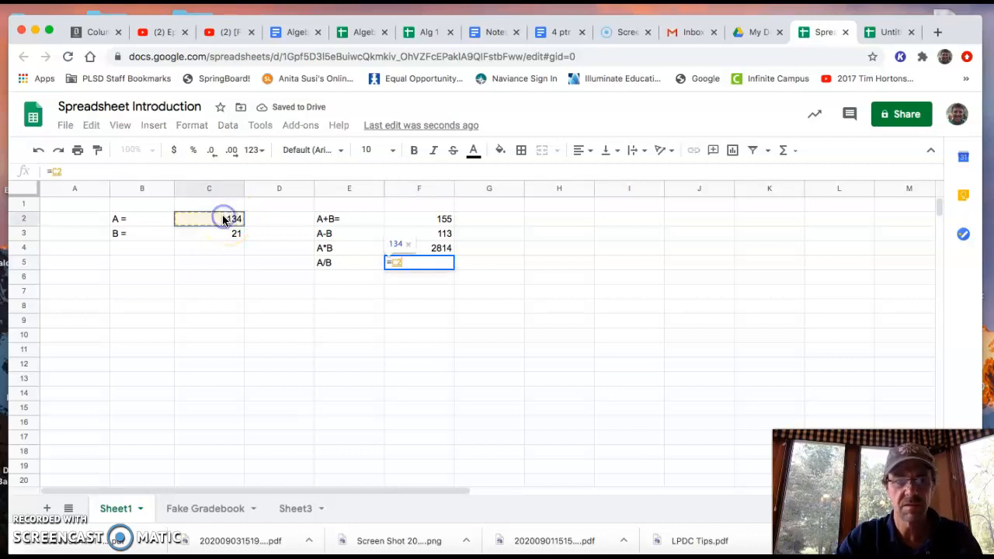
pyautogui.write('/')
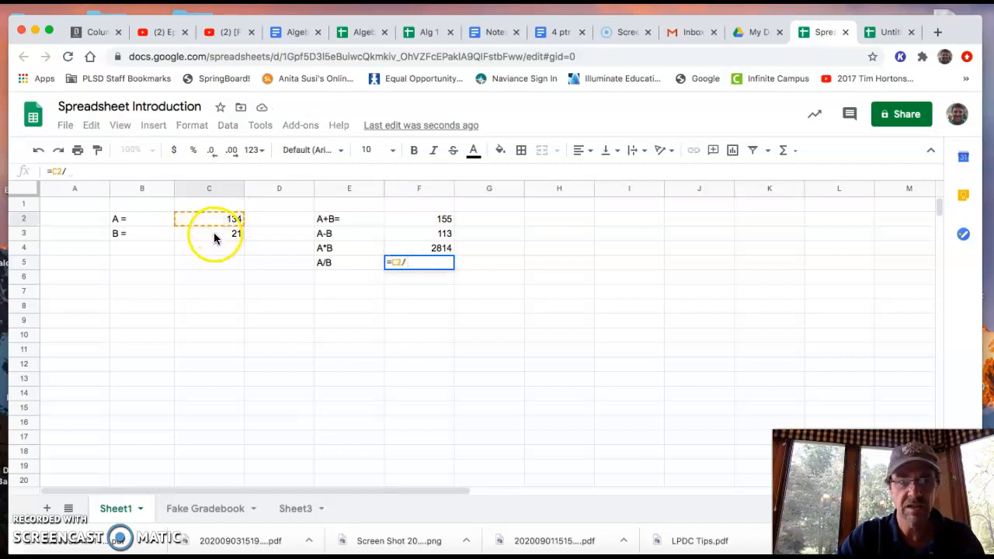
pyautogui.click(214, 233)
pyautogui.press('Return')
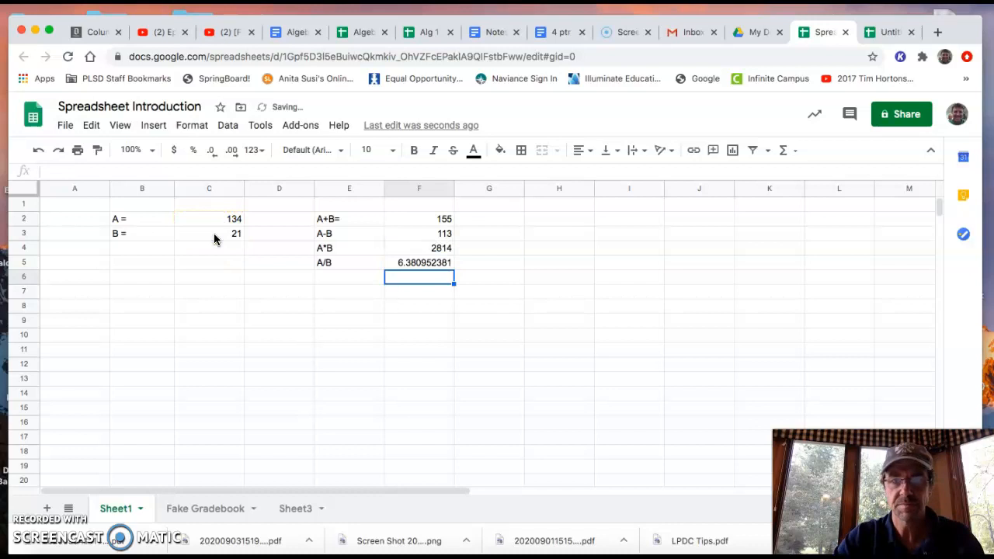
pyautogui.click(334, 320)
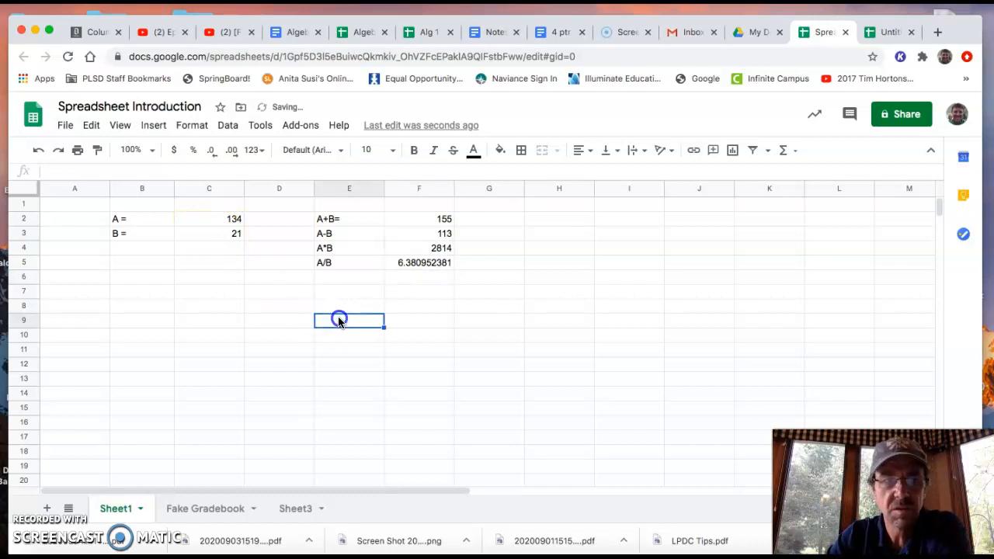
# Step: Change the value of A in cell C2 to 200 and the value of B in cell C3 to 50
pyautogui.click(214, 233)
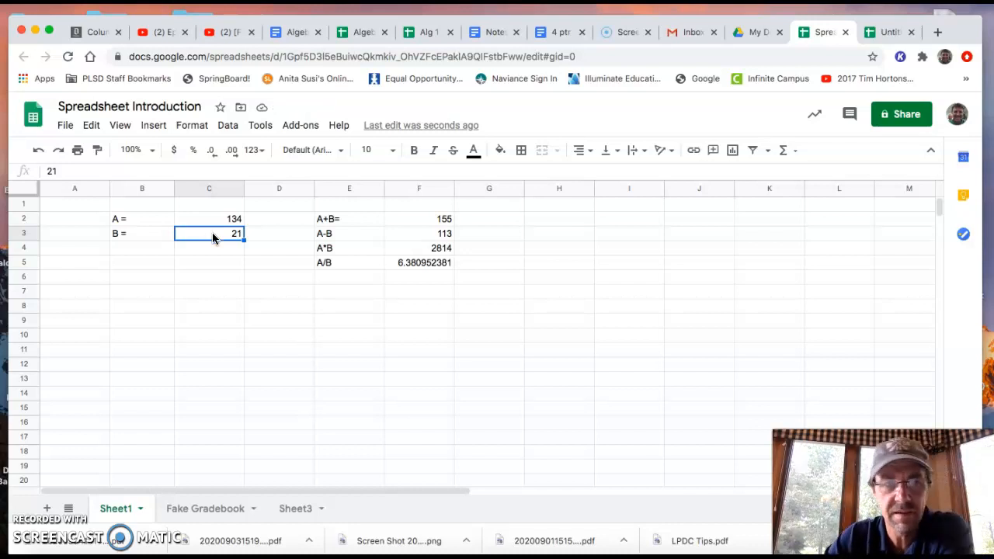
pyautogui.click(221, 220)
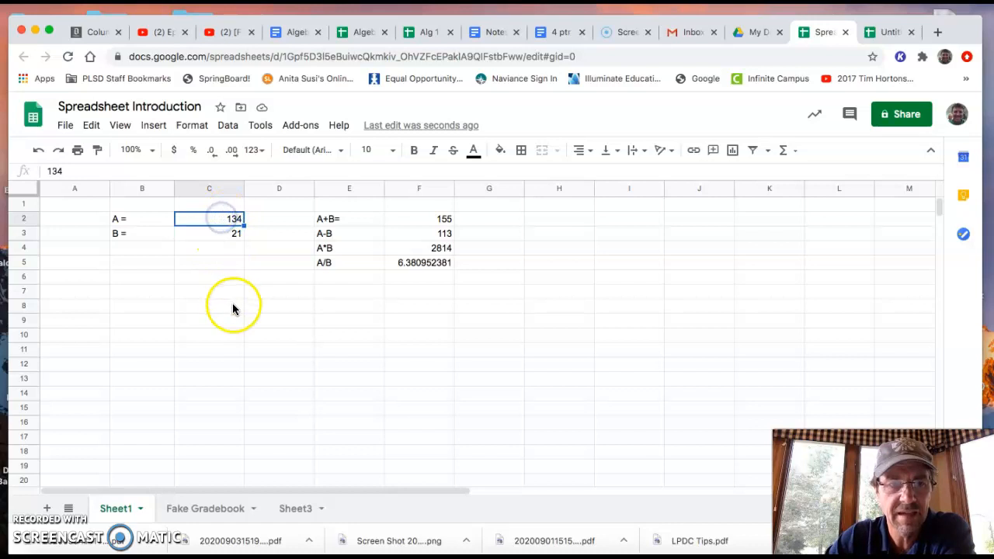
pyautogui.write('200')
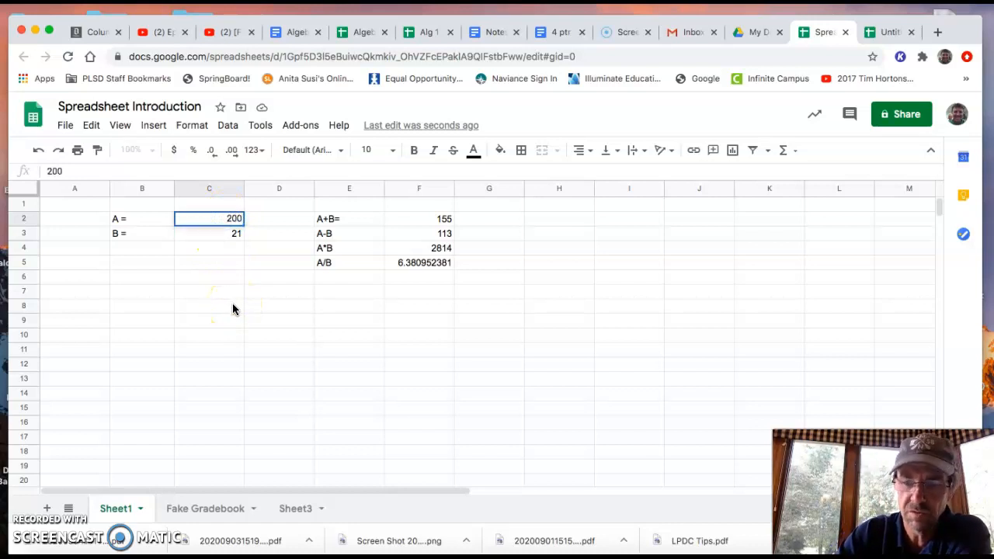
pyautogui.press('Return')
pyautogui.write('50')
pyautogui.press('Return')
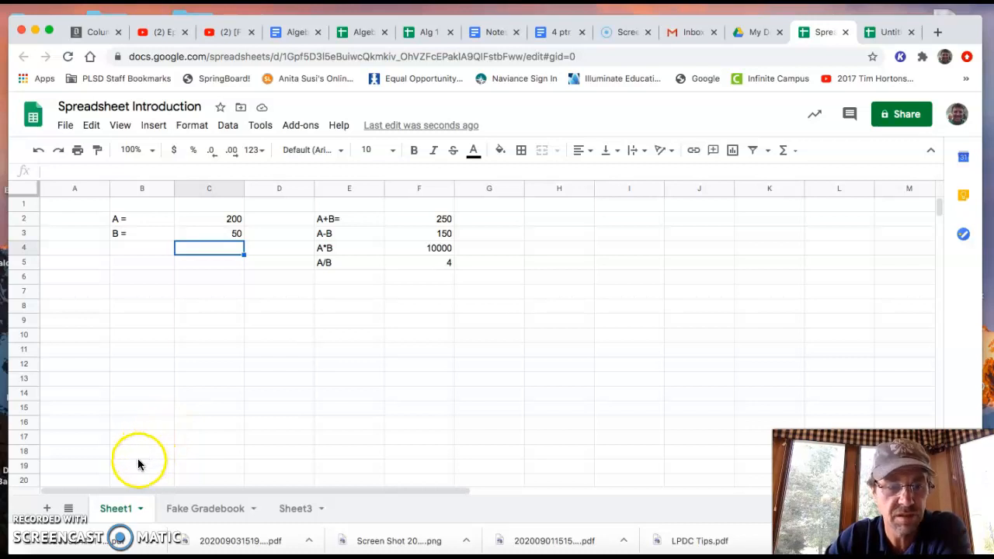
# Step: Examine the student names, points possible and scores in the table on the Fake Gradebook sheet
pyautogui.click(200, 516)
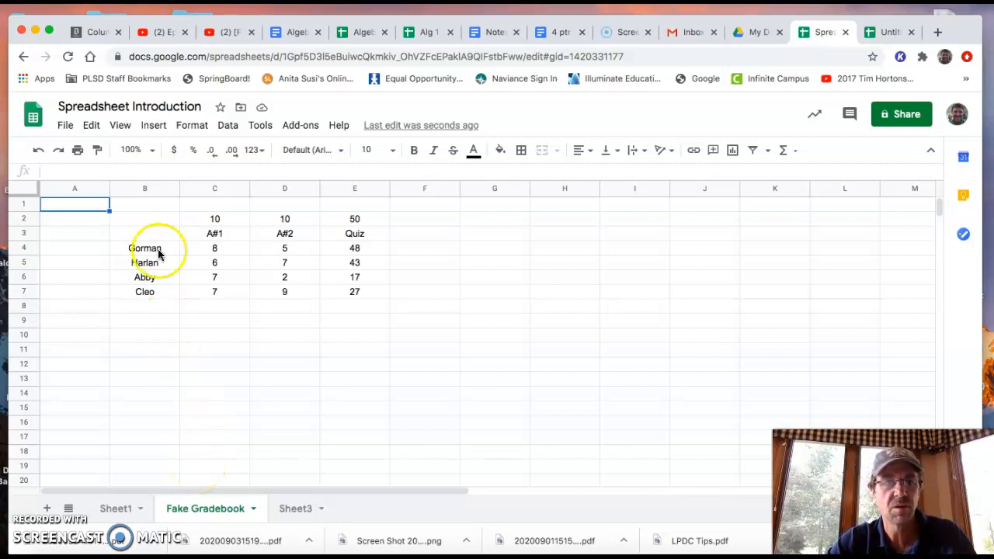
pyautogui.moveTo(148, 221)
pyautogui.mouseDown()
pyautogui.moveTo(240, 228)
pyautogui.moveTo(344, 291)
pyautogui.mouseUp()
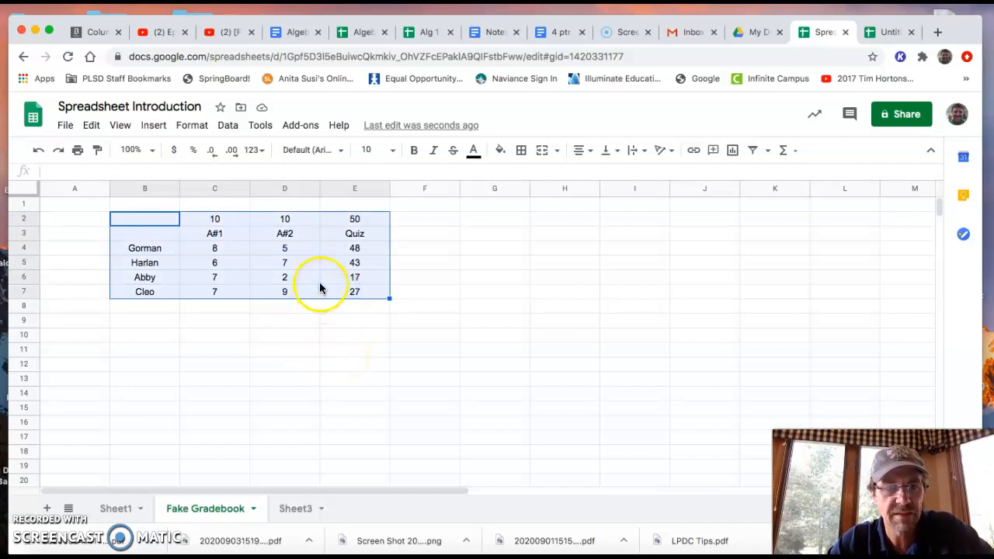
pyautogui.click(306, 351)
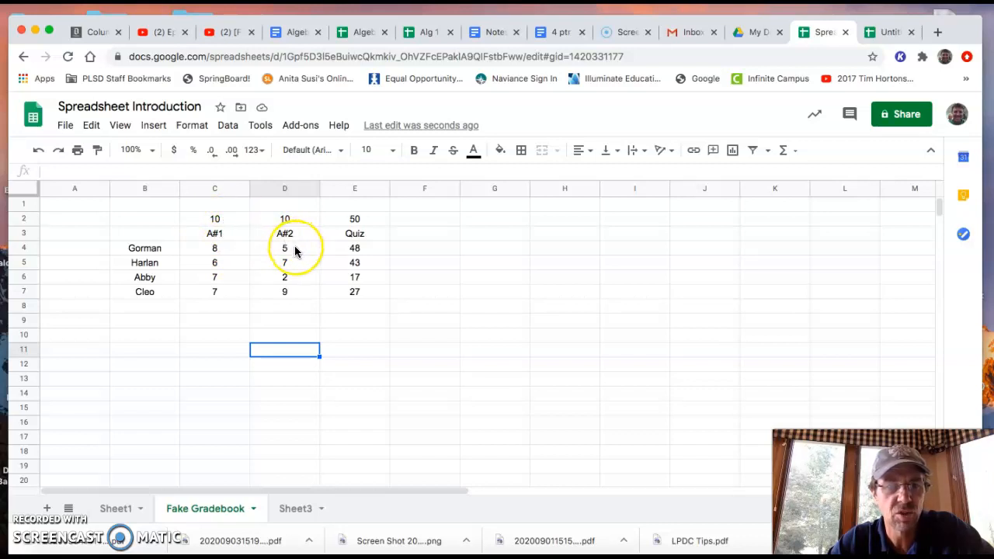
pyautogui.click(299, 219)
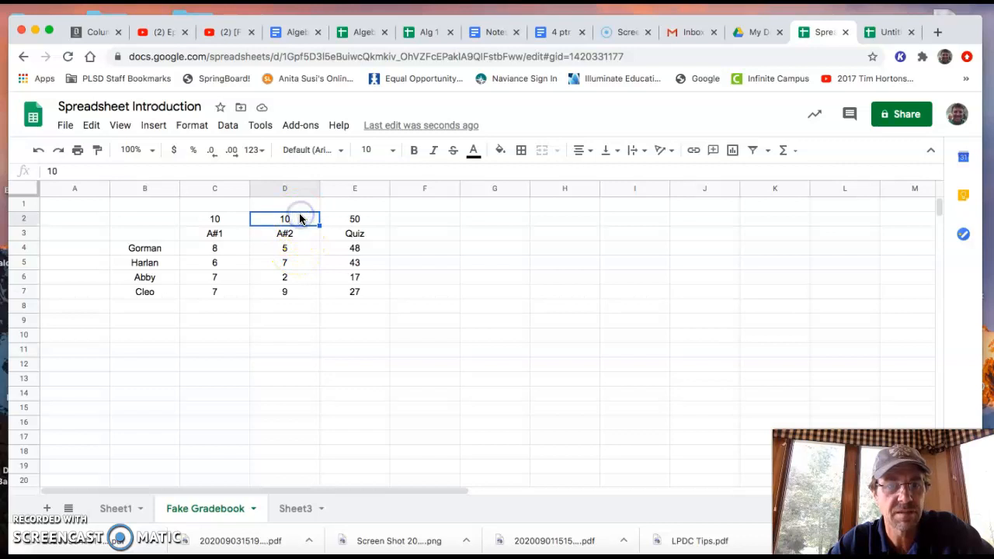
pyautogui.click(370, 249)
pyautogui.click(372, 218)
pyautogui.click(375, 355)
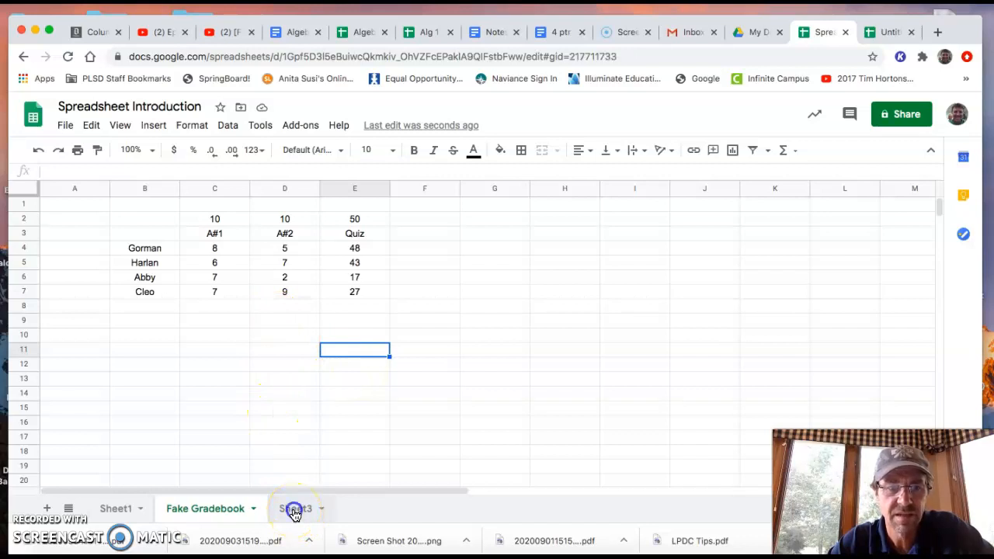
# Step: Center-align the gradebook table in cells B3:E8 on Sheet3 horizontally
pyautogui.click(295, 511)
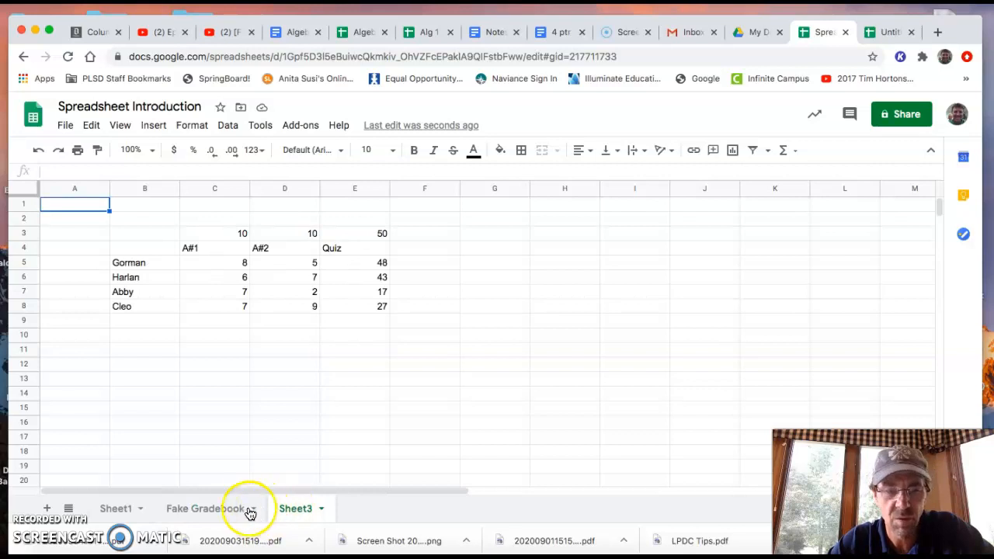
pyautogui.click(207, 510)
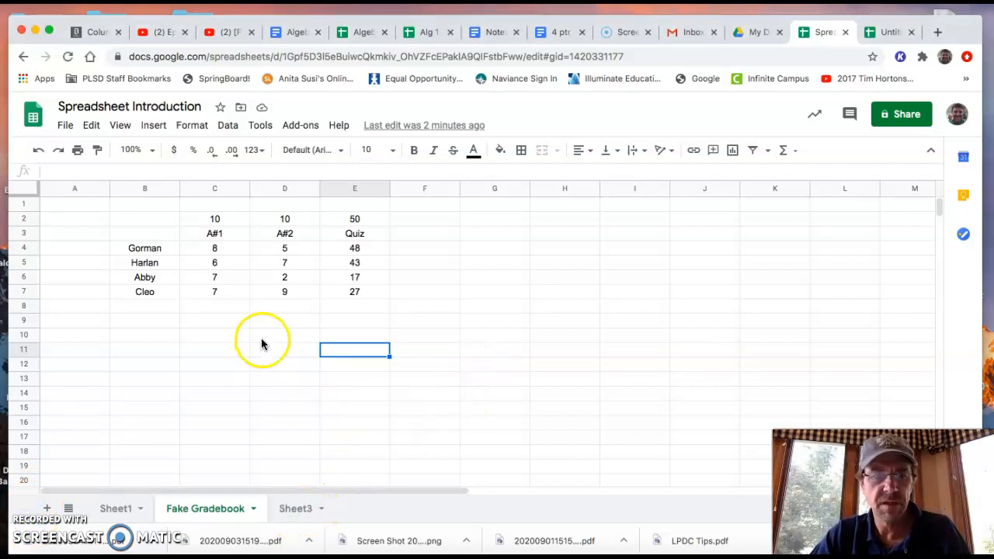
pyautogui.click(293, 510)
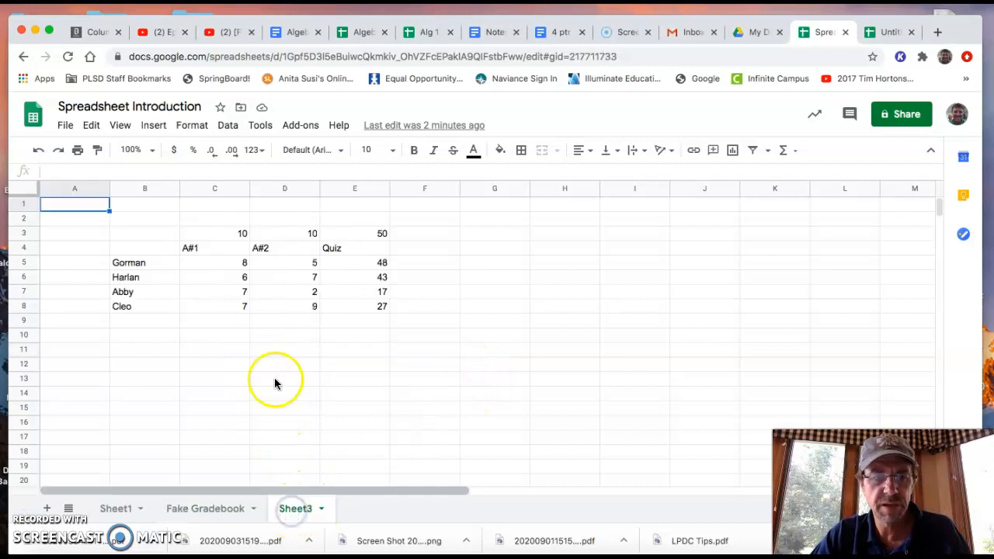
pyautogui.moveTo(132, 231); pyautogui.dragTo(363, 309)
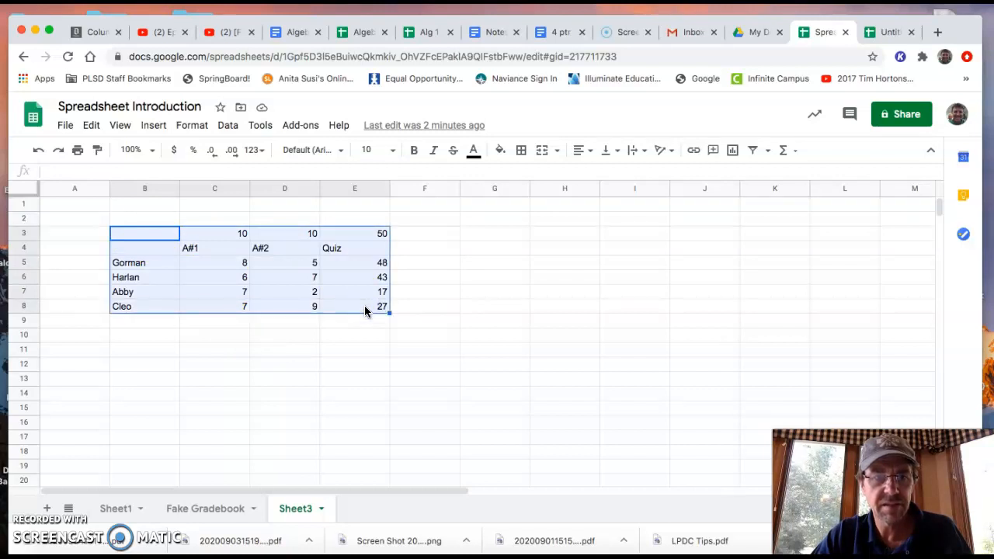
pyautogui.click(584, 152)
pyautogui.click(598, 175)
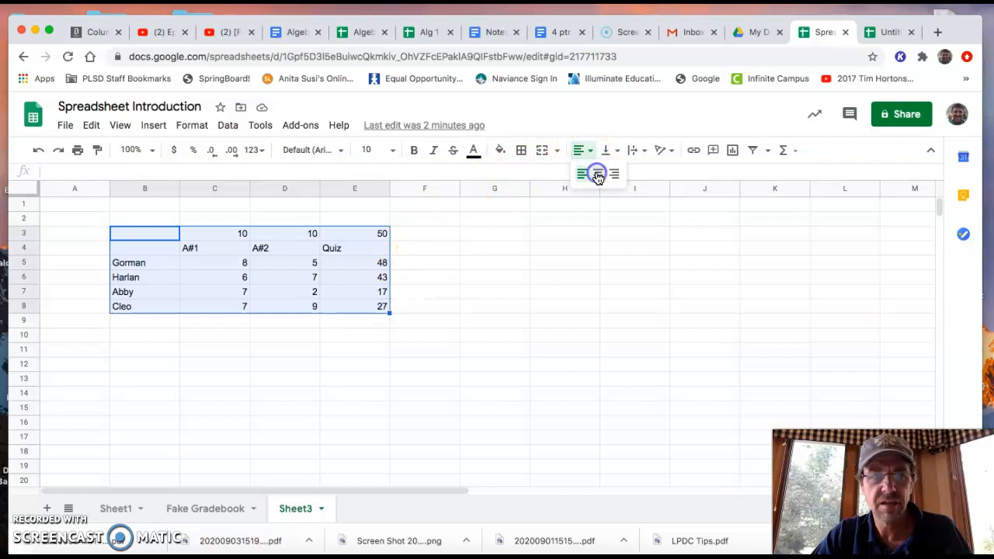
pyautogui.click(582, 152)
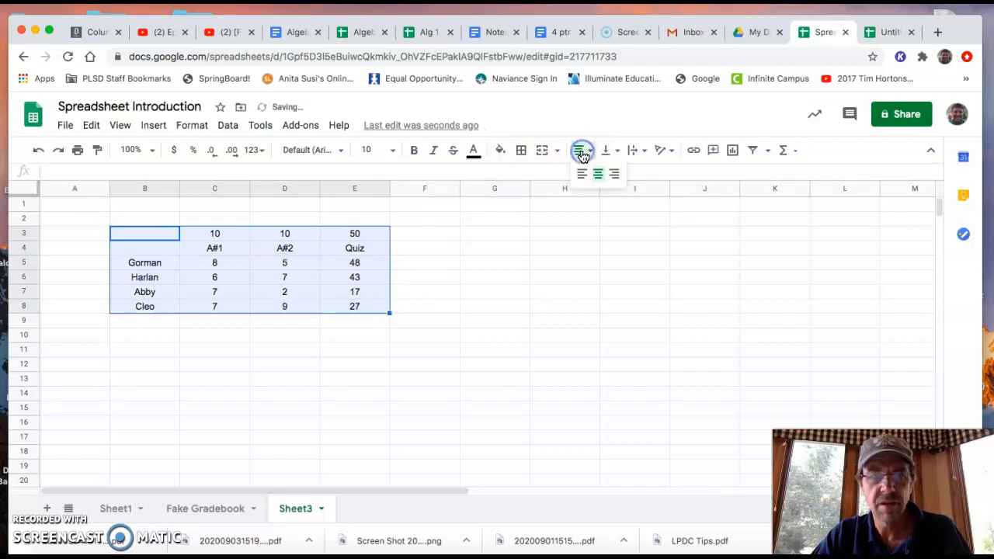
pyautogui.click(545, 290)
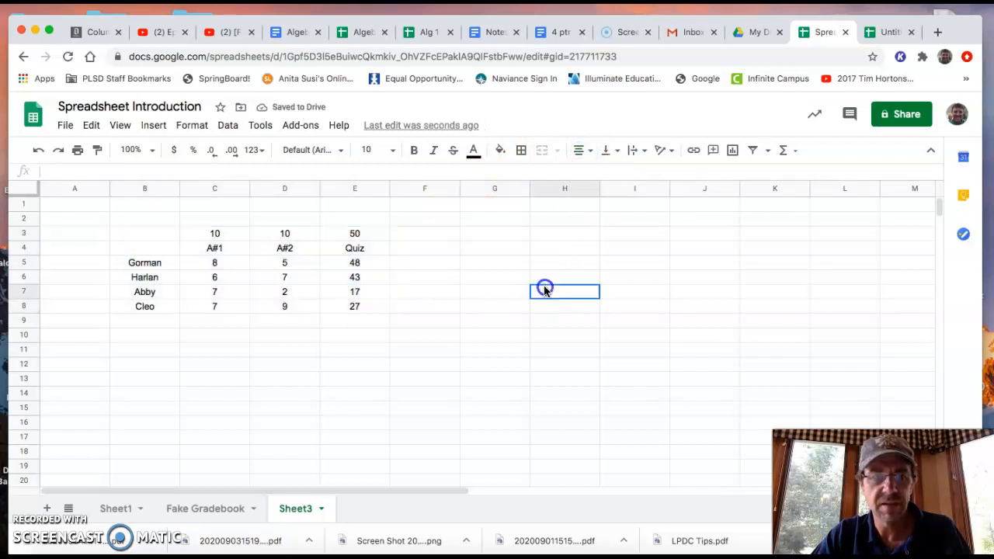
# Step: Add the column heading Total in cell F3 of the Fake Gradebook sheet
pyautogui.click(208, 513)
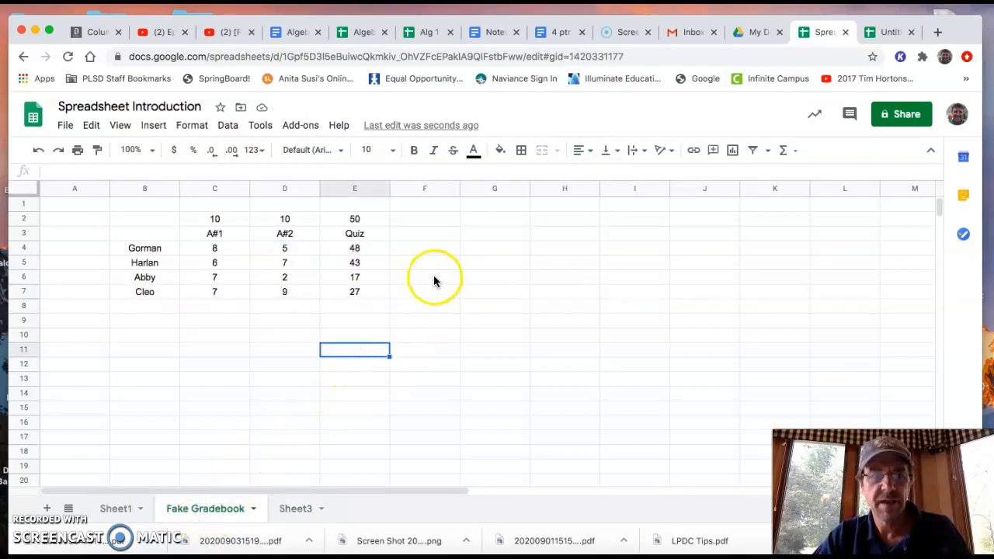
pyautogui.click(428, 234)
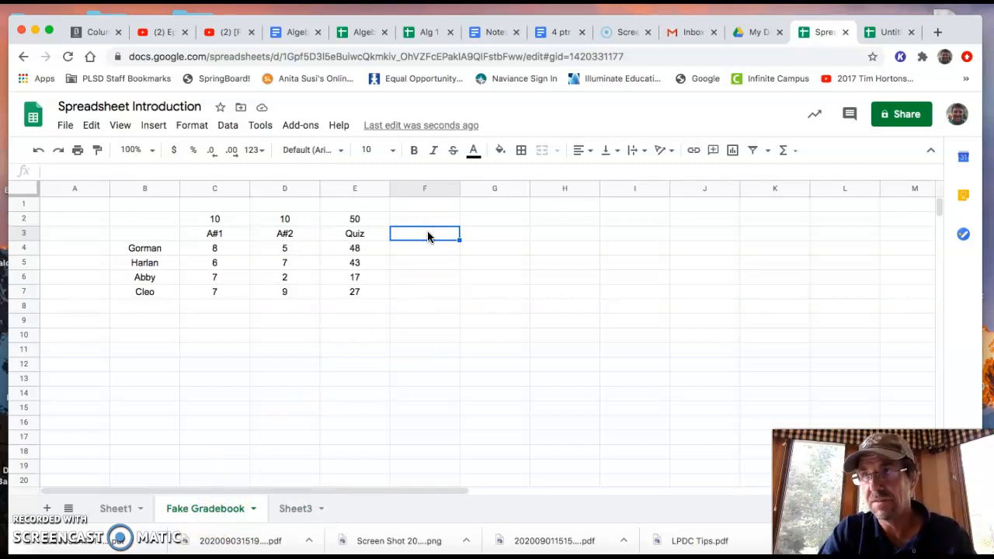
pyautogui.write('Total')
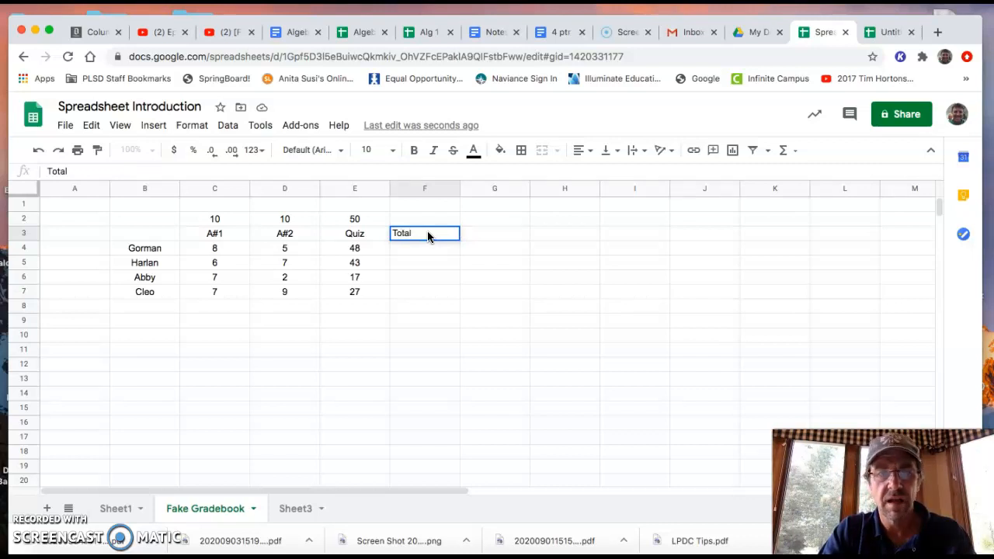
pyautogui.press('Return')
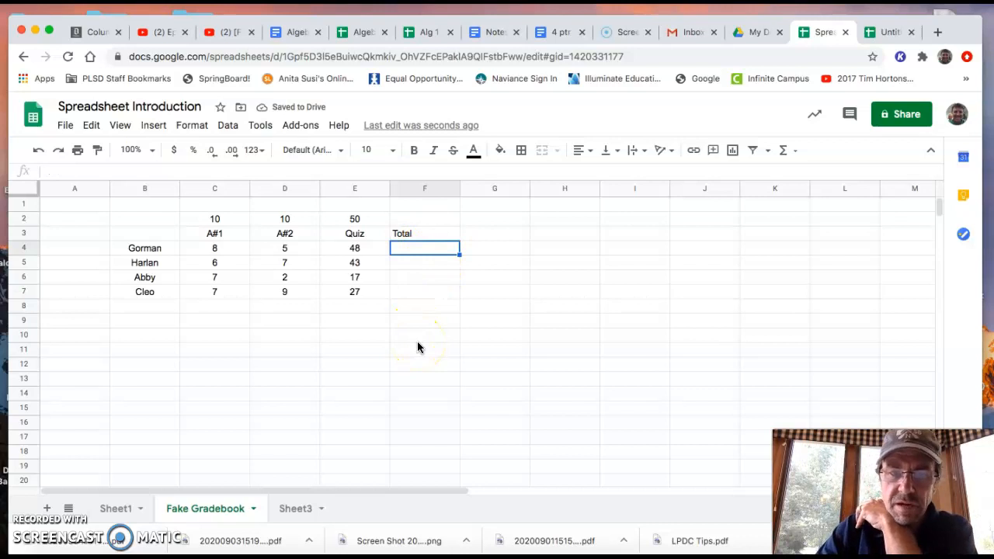
# Step: Total the first student's scores in cell F4 with literal numbers, =8+5+48
pyautogui.write('=')
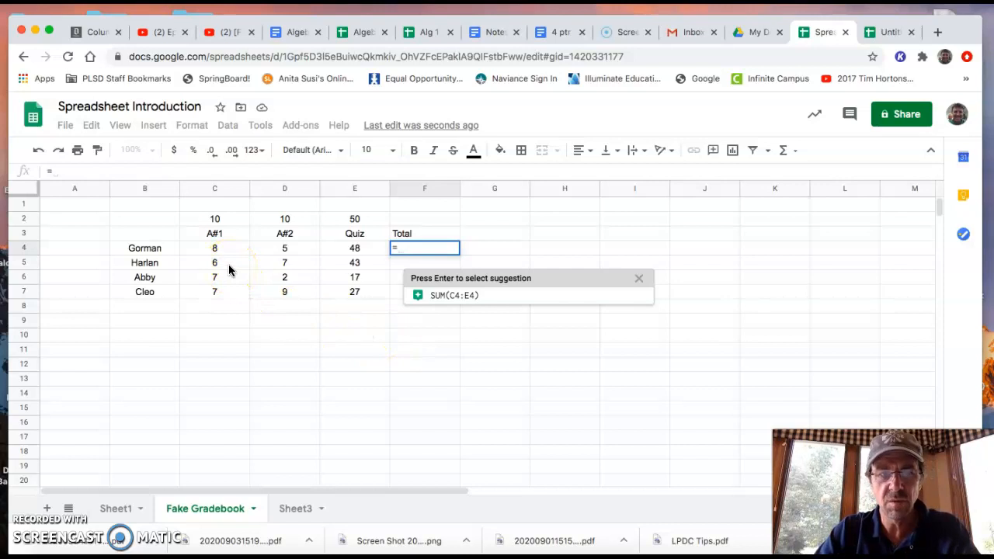
pyautogui.write('8+5')
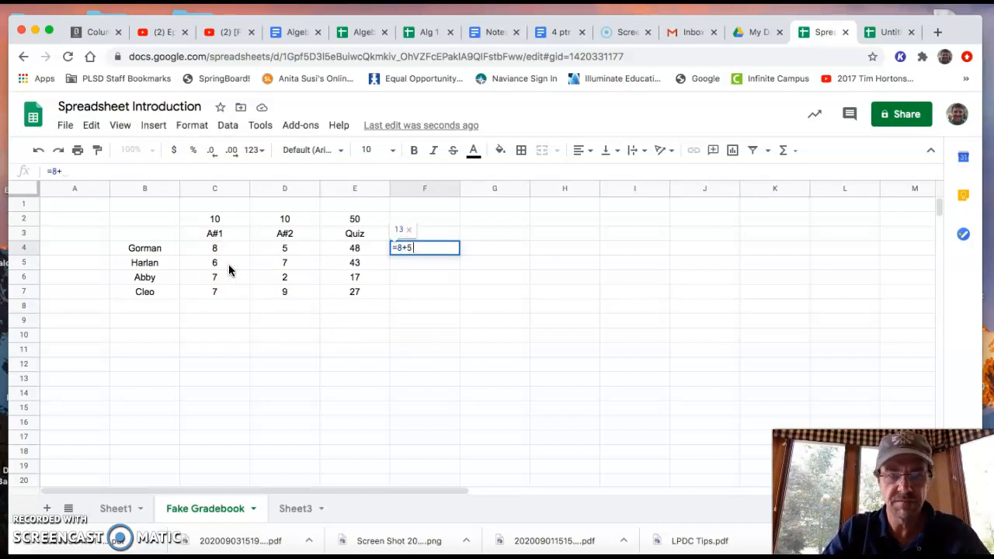
pyautogui.write('+')
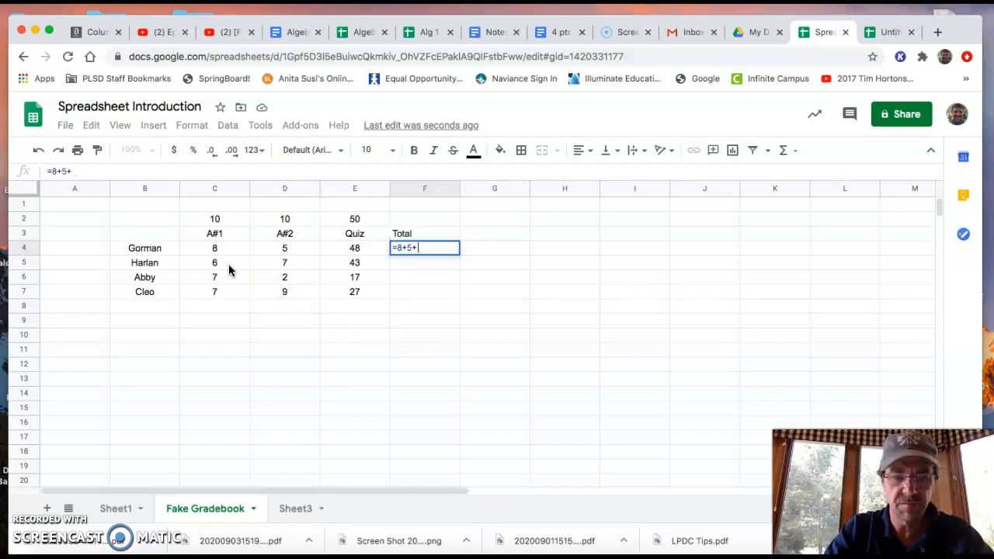
pyautogui.write('48')
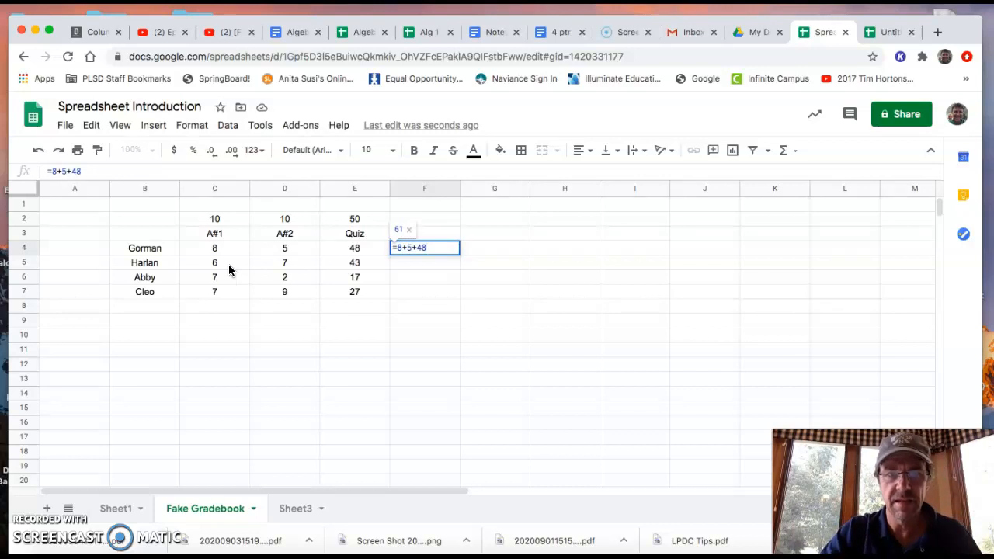
pyautogui.press('Return')
pyautogui.click(424, 247)
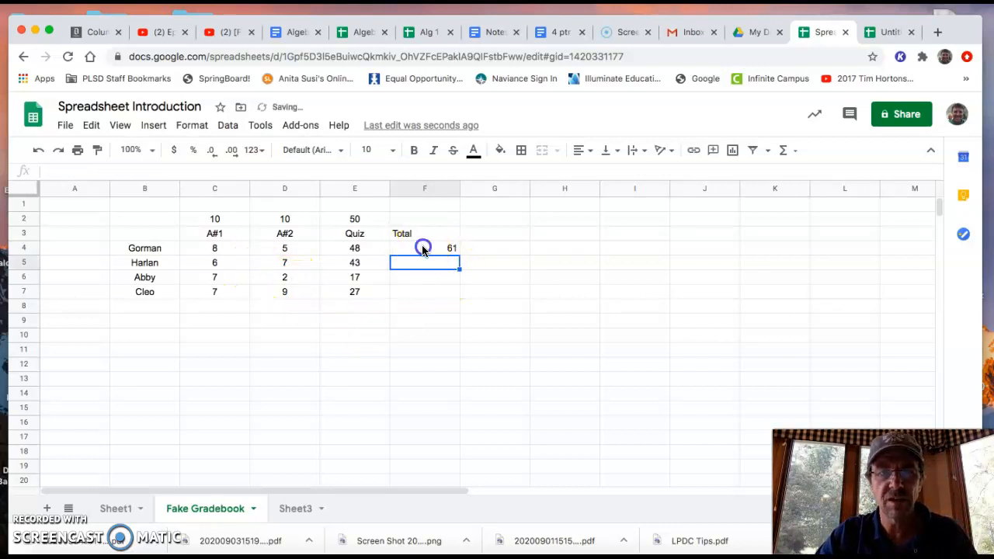
# Step: Change the first student's quiz score in cell E4 to 20, then set it back to 48
pyautogui.click(354, 248)
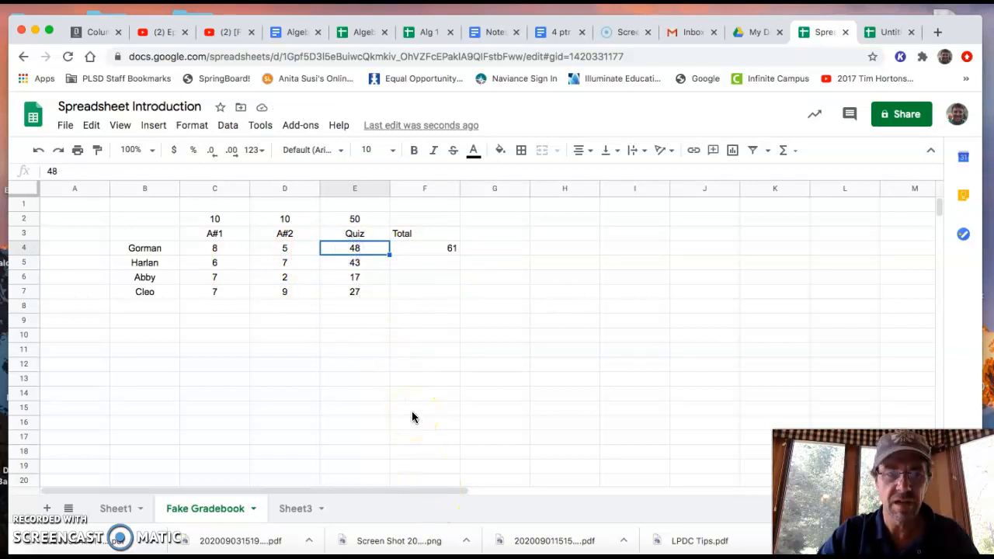
pyautogui.click(412, 389)
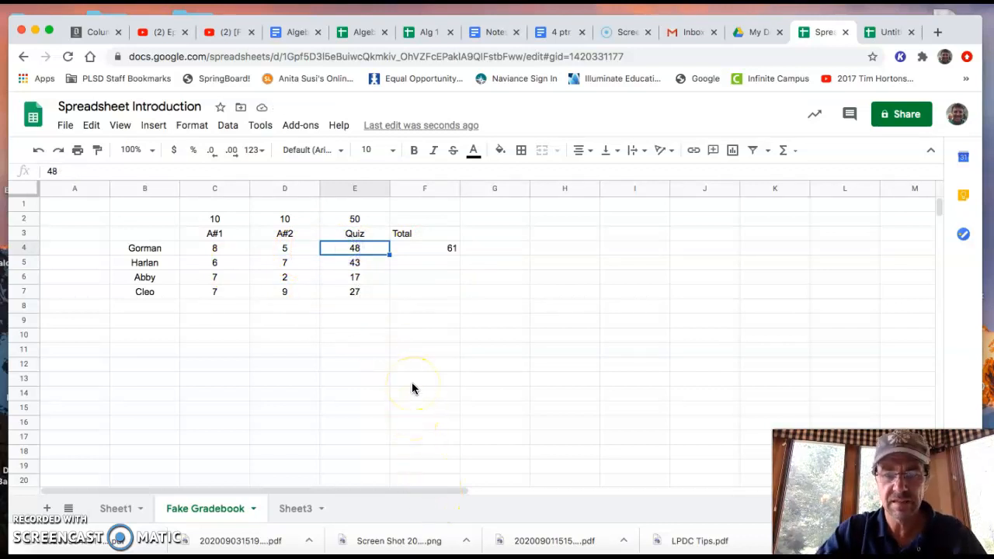
pyautogui.write('20')
pyautogui.press('Return')
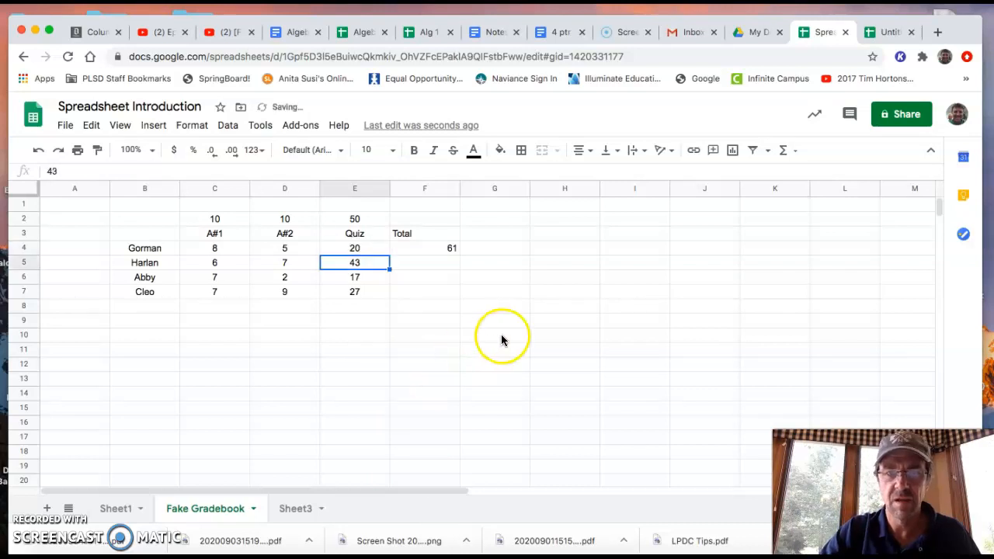
pyautogui.click(368, 250)
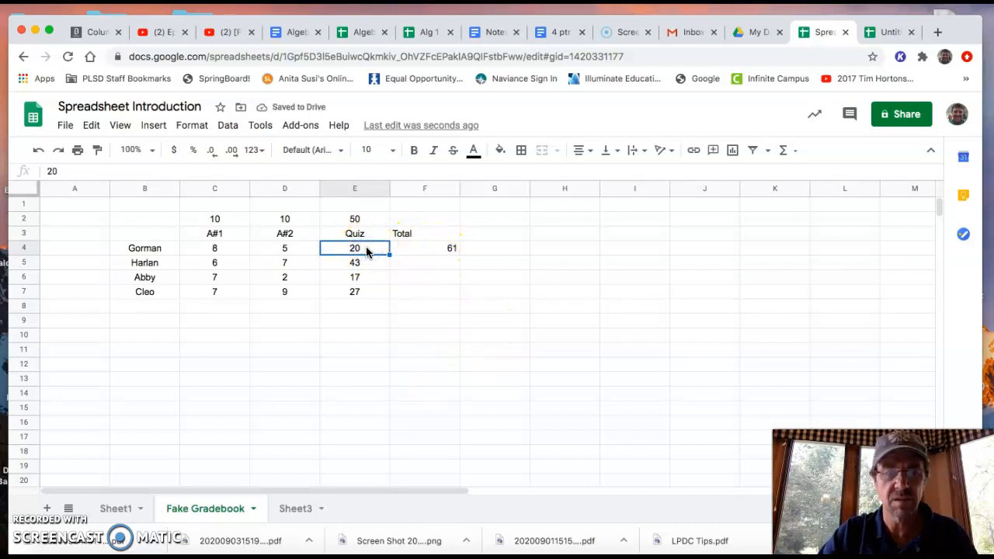
pyautogui.write('48')
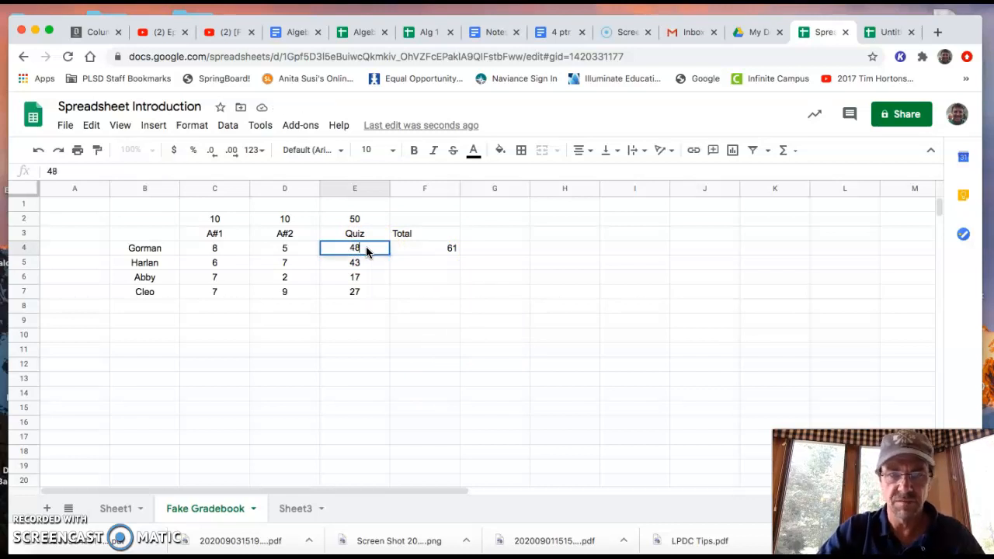
pyautogui.press('Return')
# Step: Replace the formula in cell F4 with one that adds the three scores by cell reference, =C4+D4+E4
pyautogui.click(439, 250)
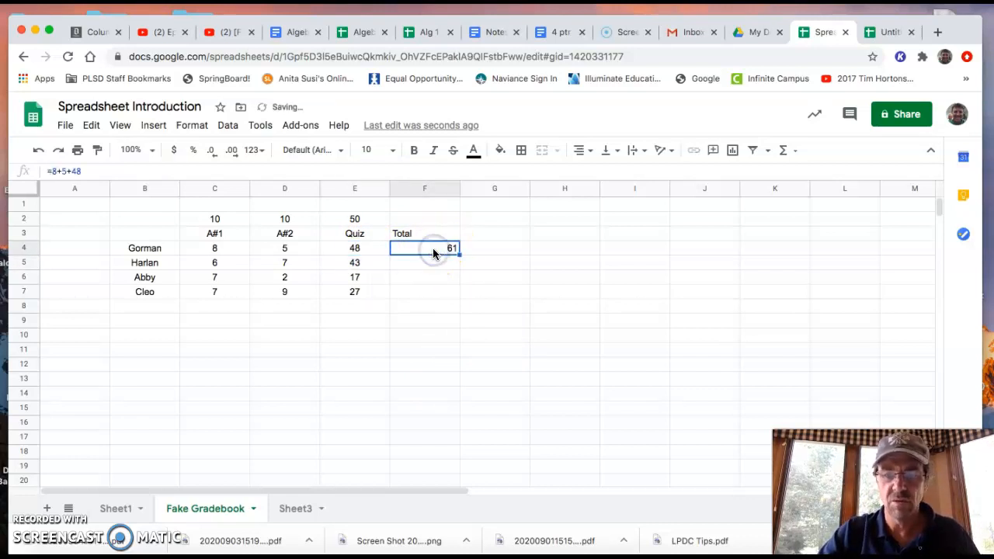
pyautogui.write('=')
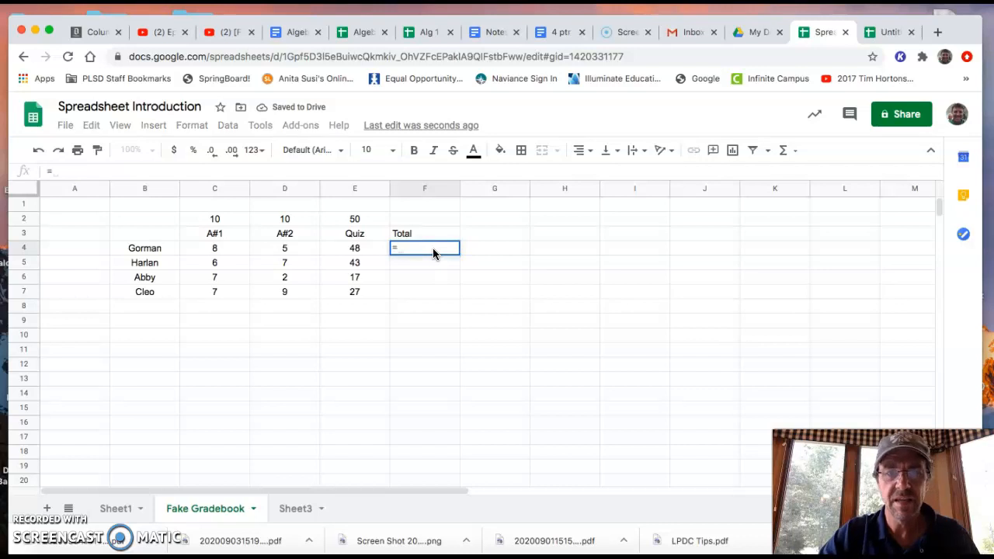
pyautogui.click(228, 249)
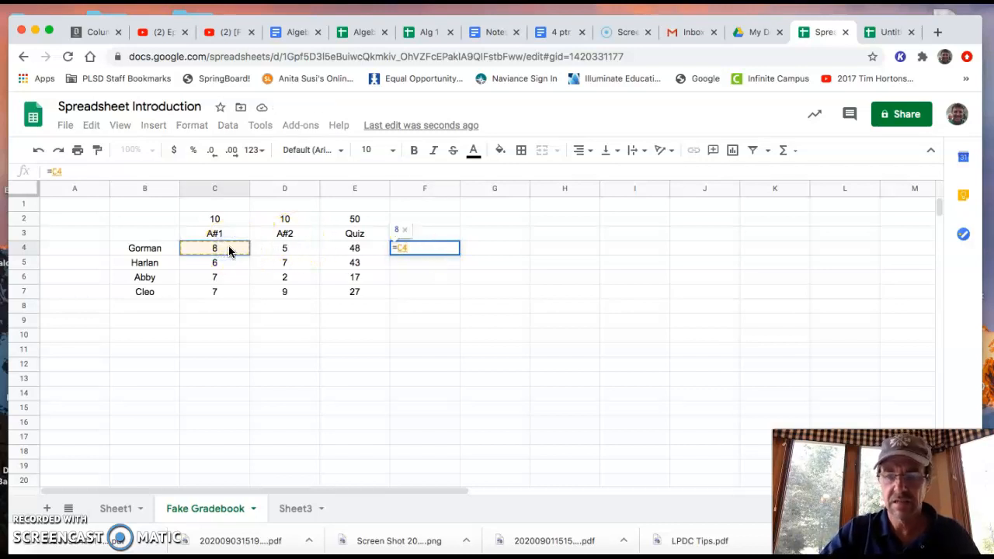
pyautogui.write('+')
pyautogui.click(271, 251)
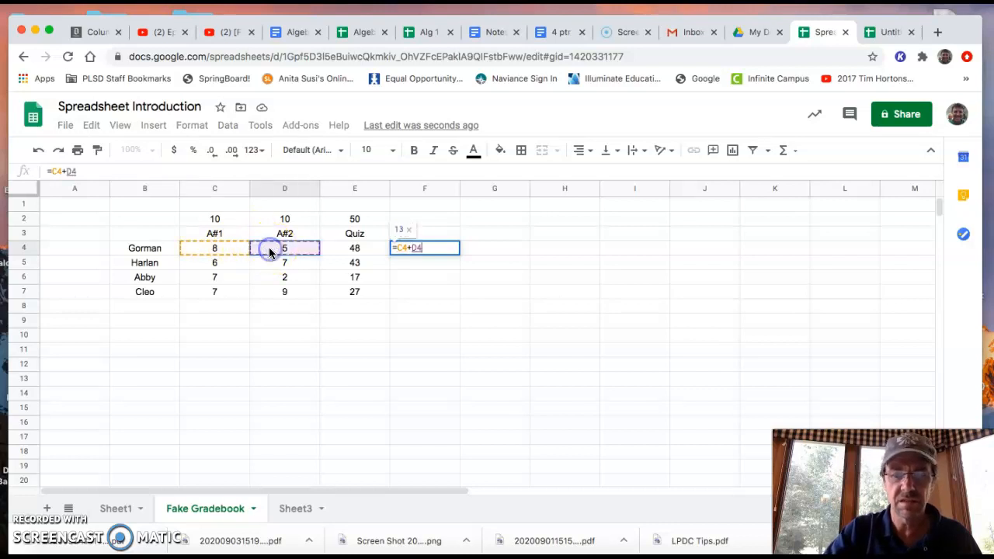
pyautogui.write('+')
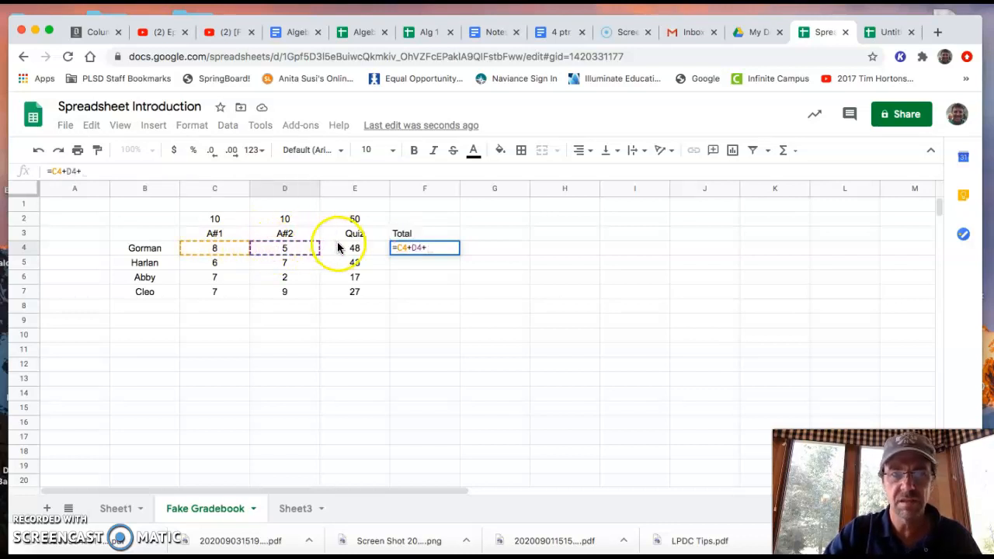
pyautogui.click(339, 248)
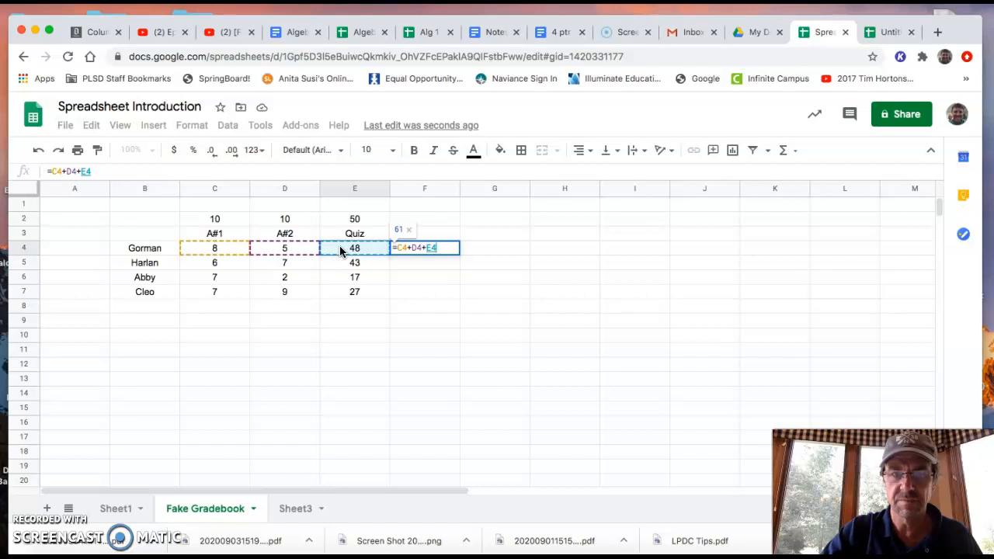
pyautogui.press('Return')
# Step: Set the first student's quiz score in cell E4 to 28 and check the total formula in F4
pyautogui.click(365, 248)
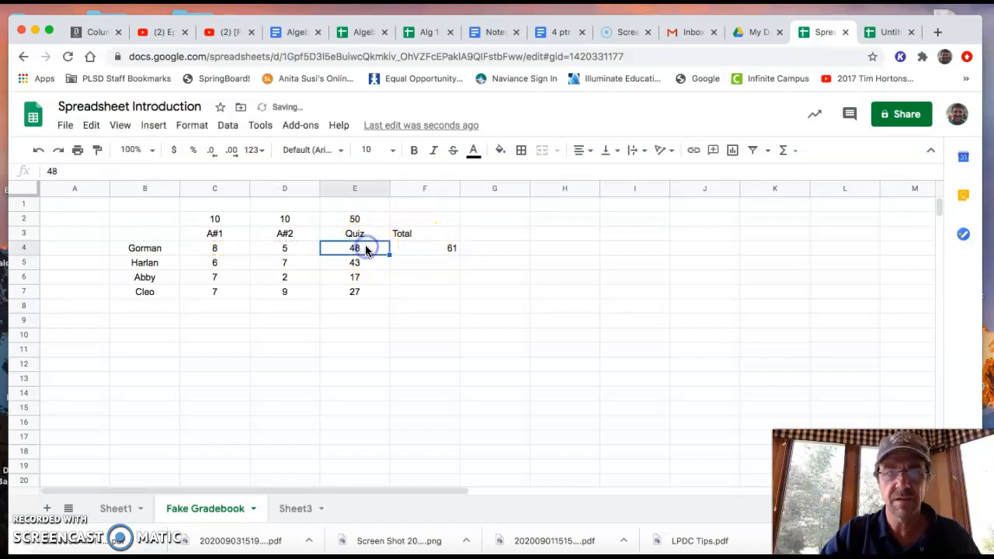
pyautogui.write('28')
pyautogui.press('Return')
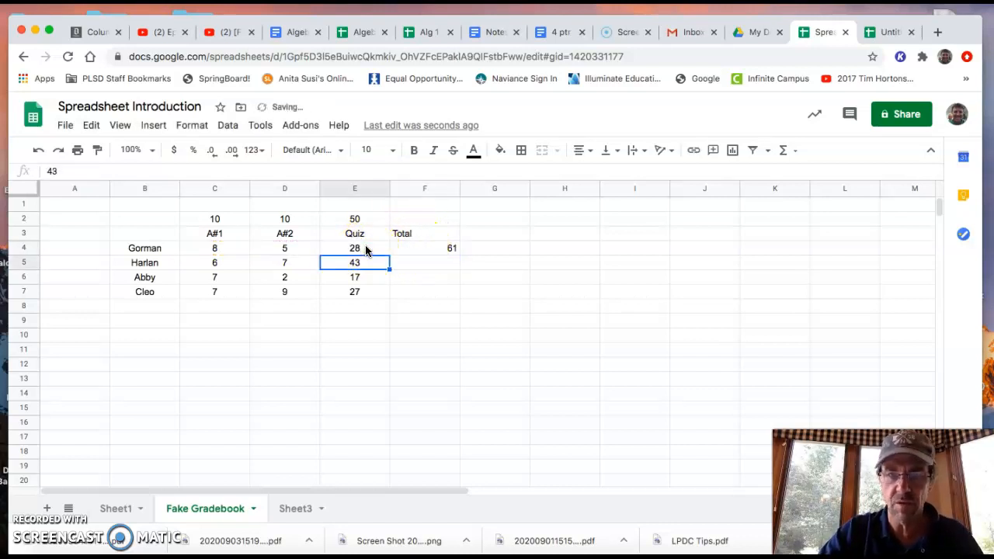
pyautogui.click(442, 248)
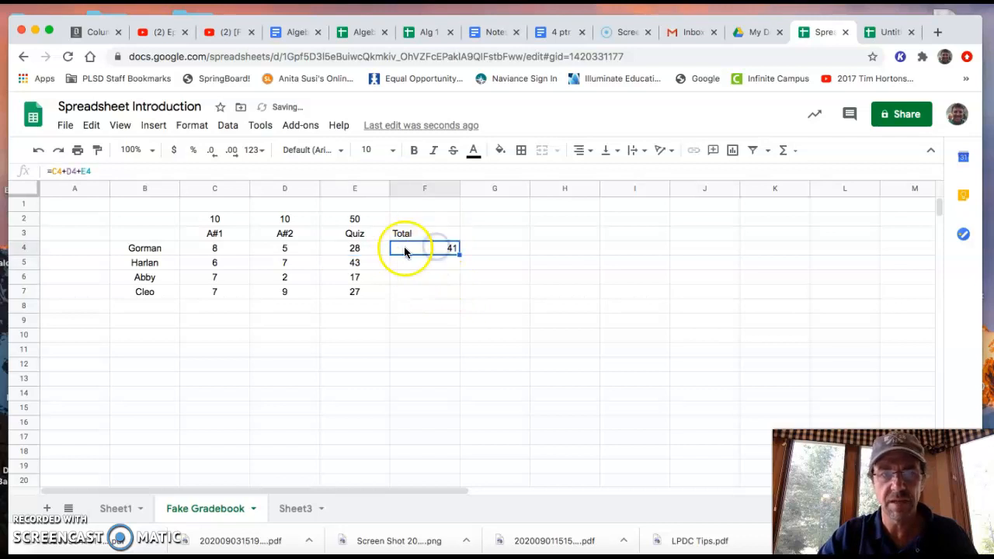
pyautogui.click(374, 249)
pyautogui.click(401, 248)
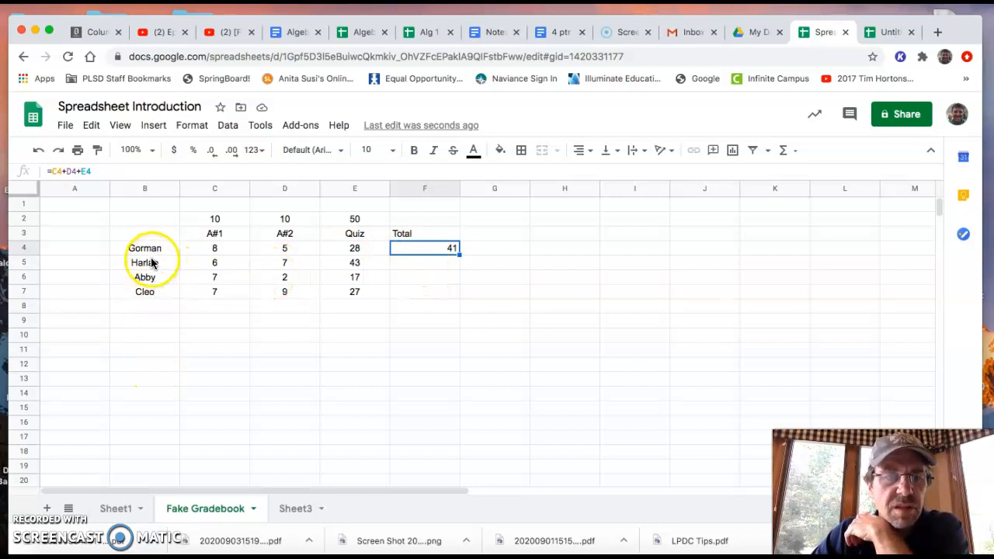
# Step: Fill the total formula from cell F4 down through F7 for the remaining students
pyautogui.click(430, 253)
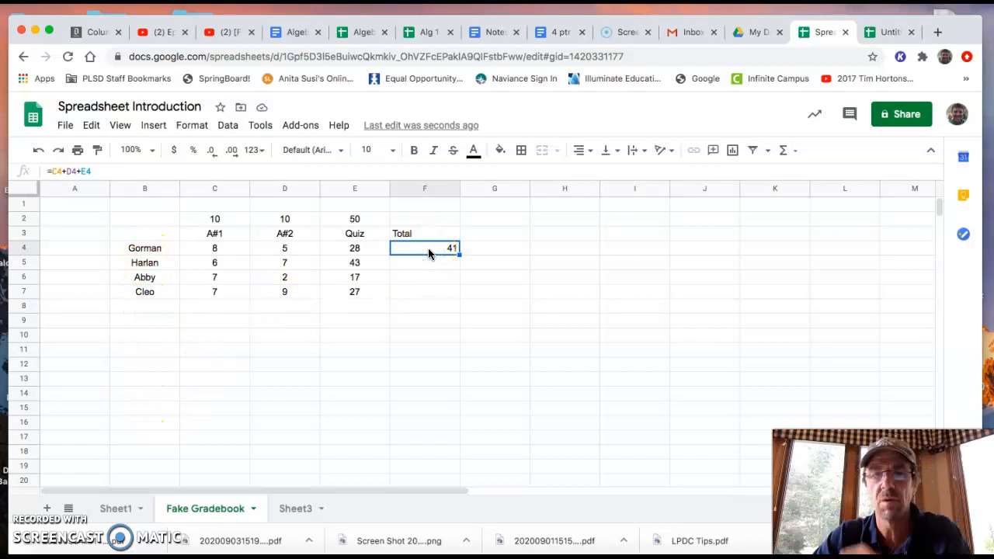
pyautogui.click(426, 250)
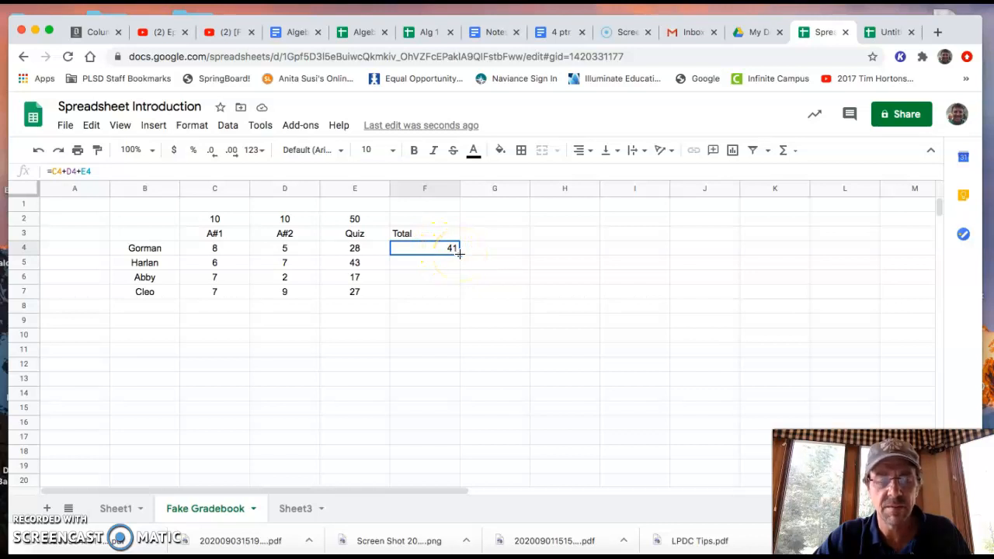
pyautogui.click(460, 253)
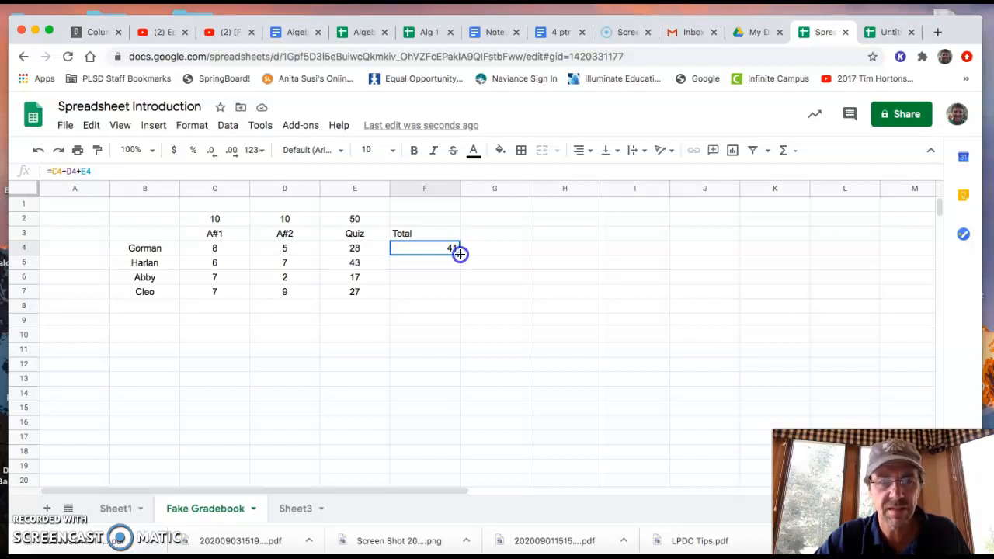
pyautogui.moveTo(460, 254); pyautogui.dragTo(457, 290)
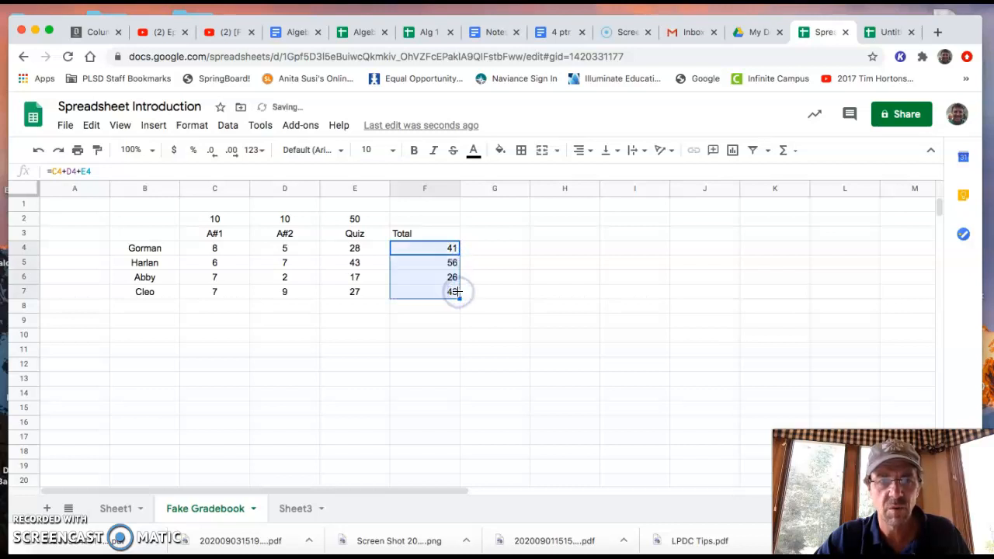
# Step: Examine the total formulas in cells F4 through F7 to see how the cell references change for each student
pyautogui.click(458, 341)
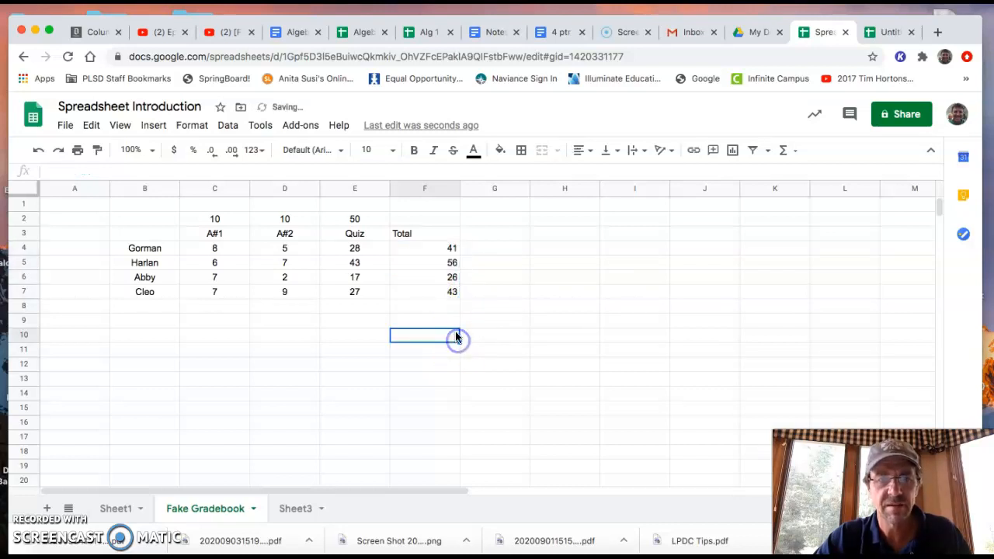
pyautogui.click(433, 265)
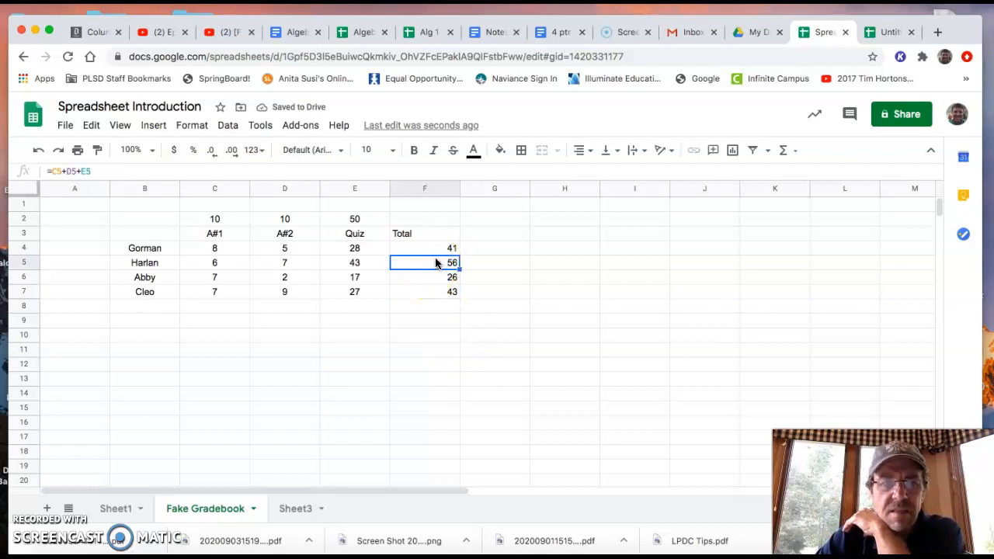
pyautogui.click(440, 251)
pyautogui.click(92, 172)
pyautogui.click(180, 276)
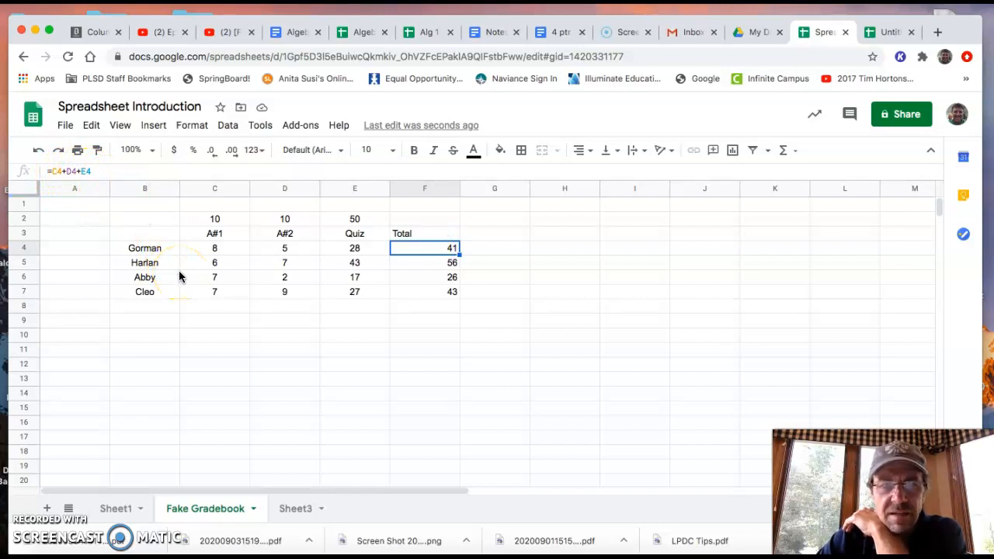
pyautogui.click(437, 260)
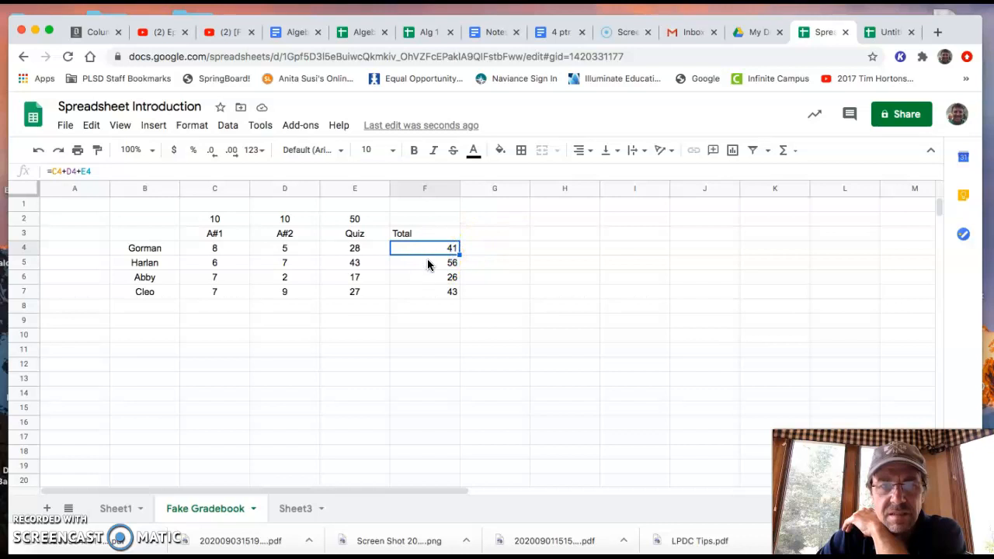
pyautogui.click(428, 264)
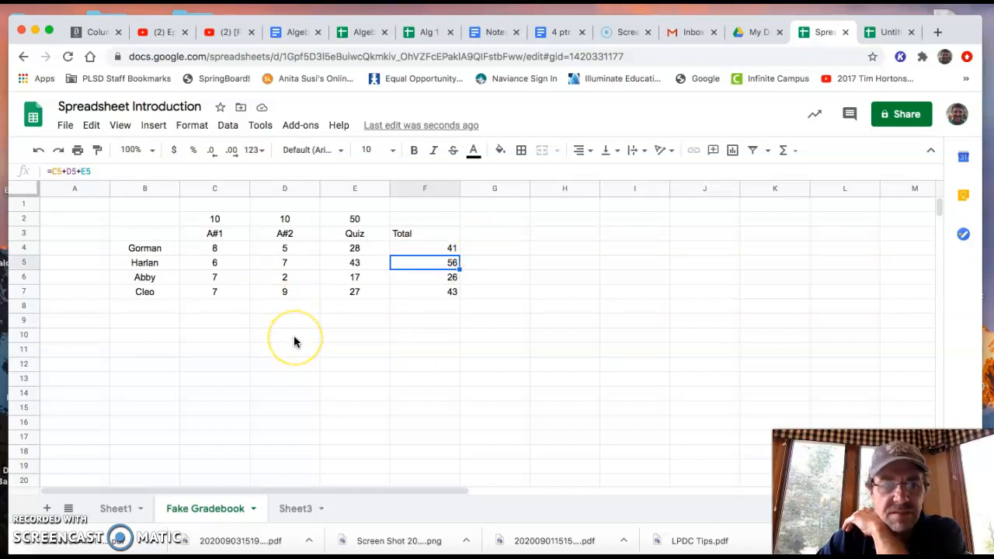
pyautogui.press('Down')
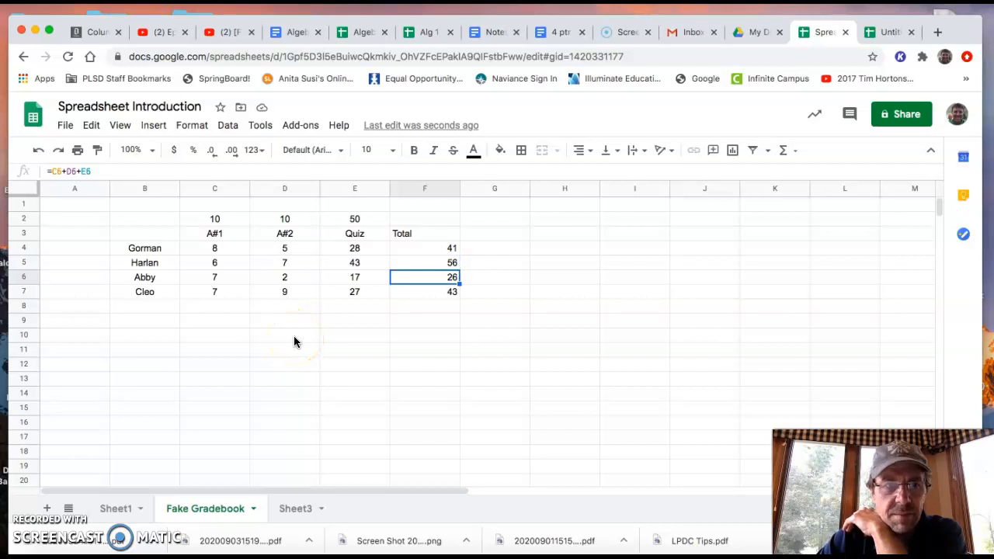
pyautogui.press('Down')
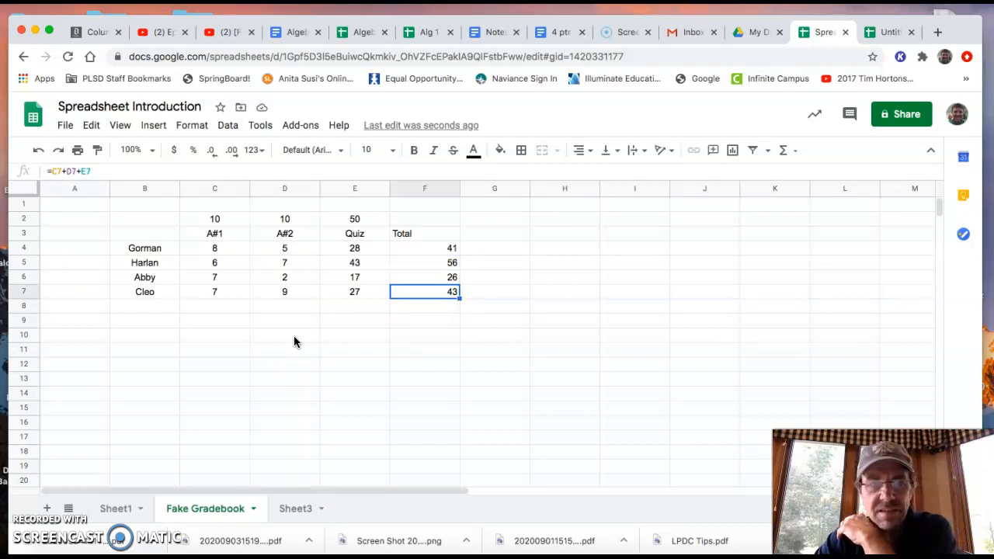
# Step: Fill the total formula in F4 down through F7 again to demonstrate the copying
pyautogui.click(418, 247)
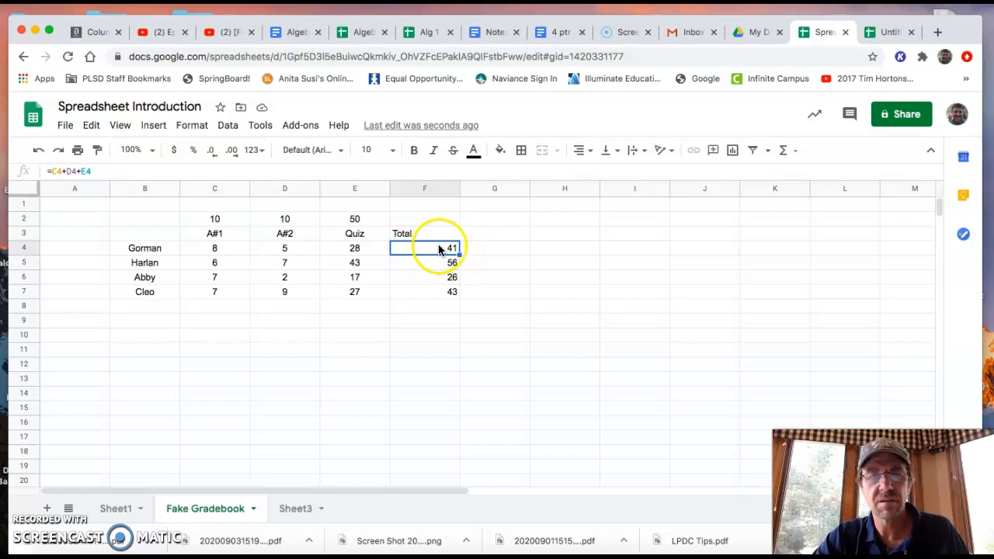
pyautogui.click(459, 254)
pyautogui.moveTo(459, 254); pyautogui.dragTo(456, 294)
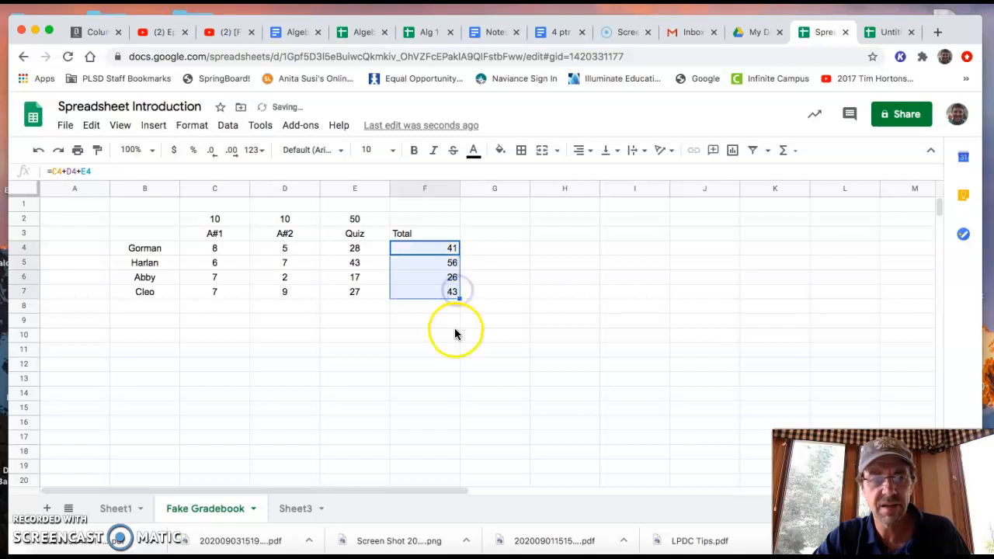
pyautogui.click(455, 334)
# Step: Total the possible points in cell F2 with the formula =sum(C2:E2)
pyautogui.click(423, 220)
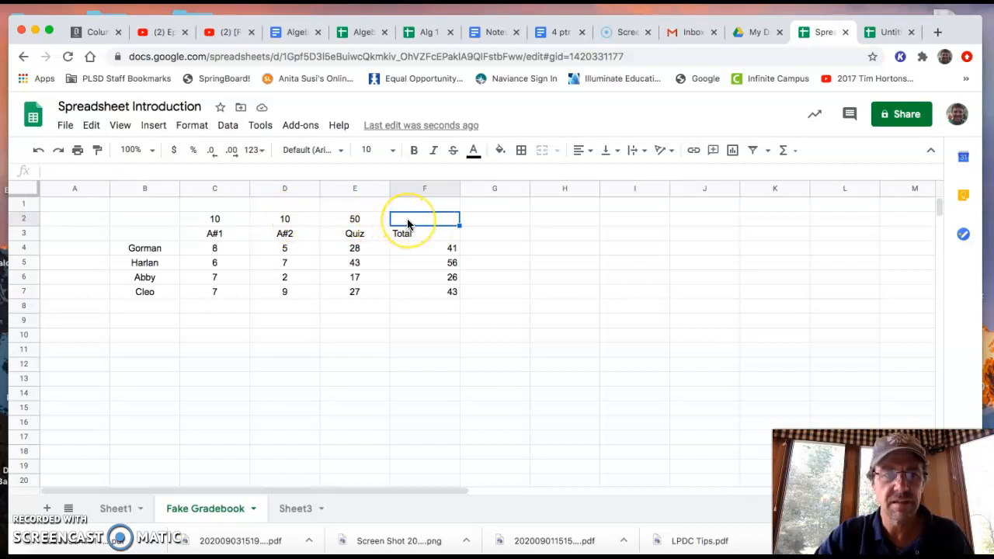
pyautogui.write('=')
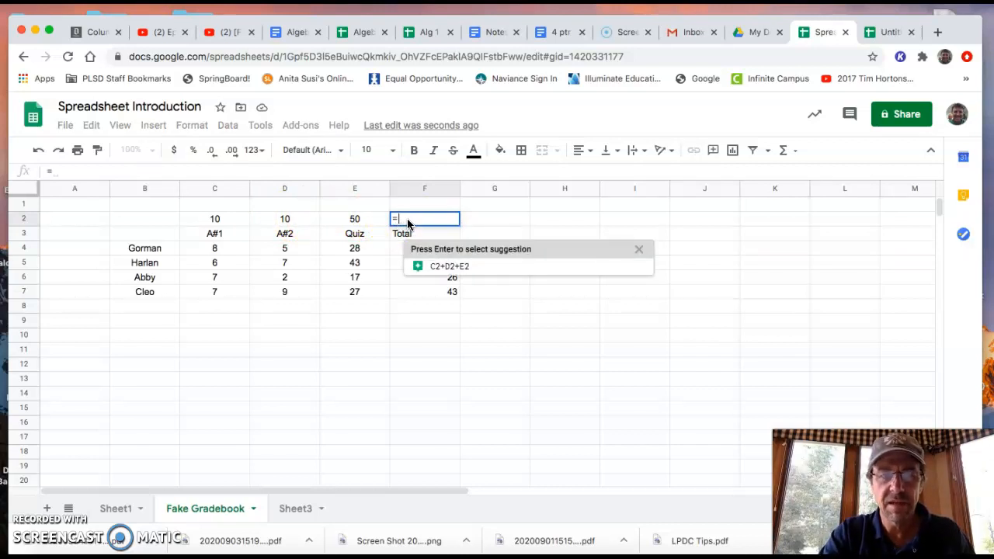
pyautogui.write('sum')
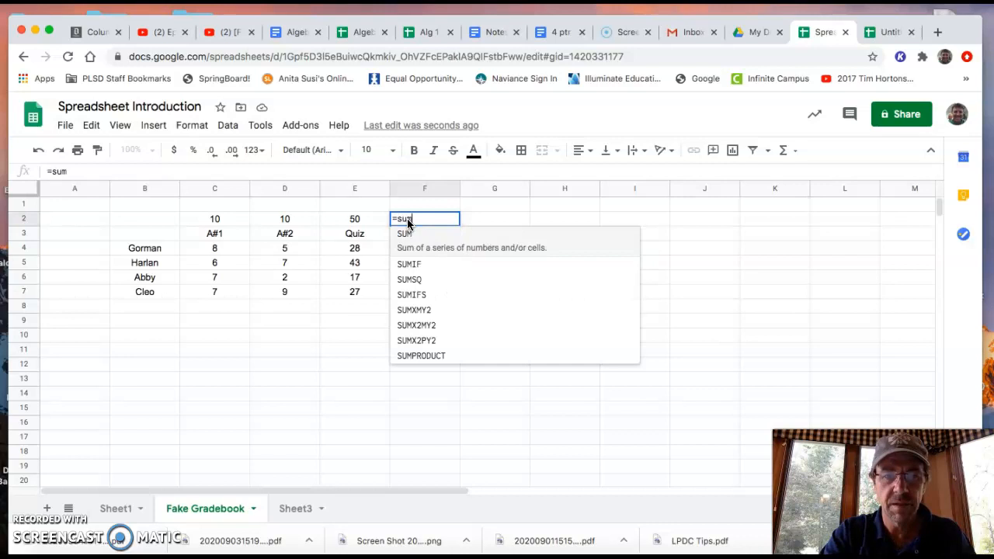
pyautogui.write('(')
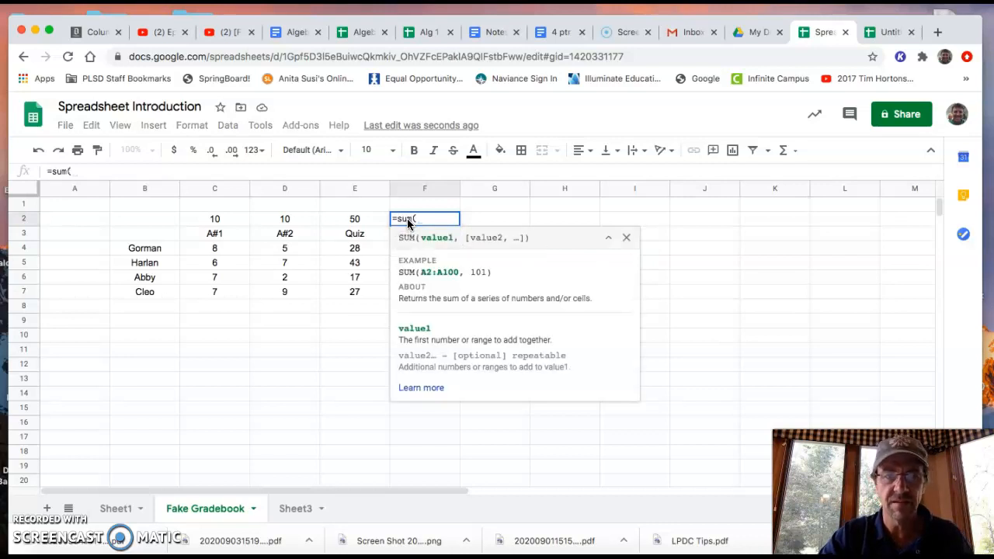
pyautogui.click(227, 224)
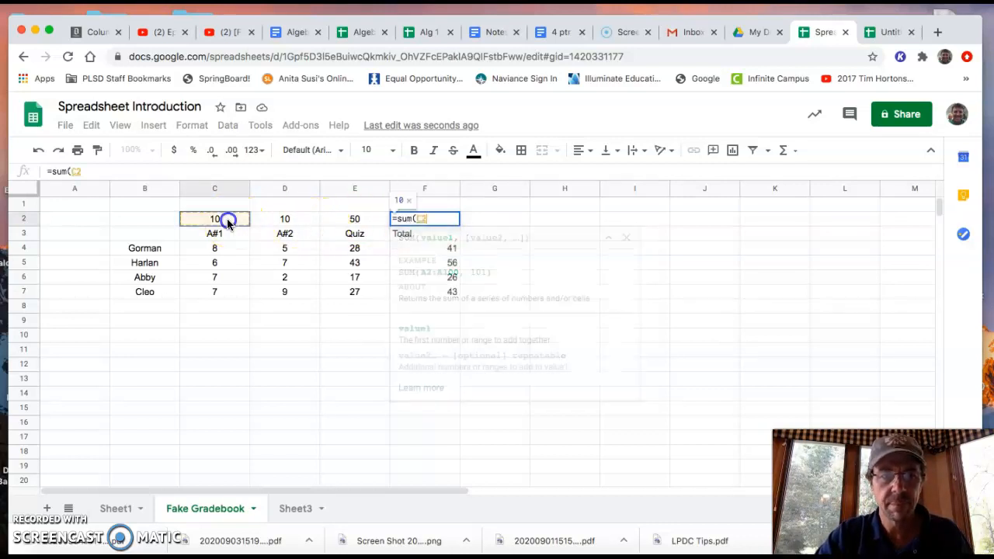
pyautogui.moveTo(256, 221); pyautogui.dragTo(339, 222)
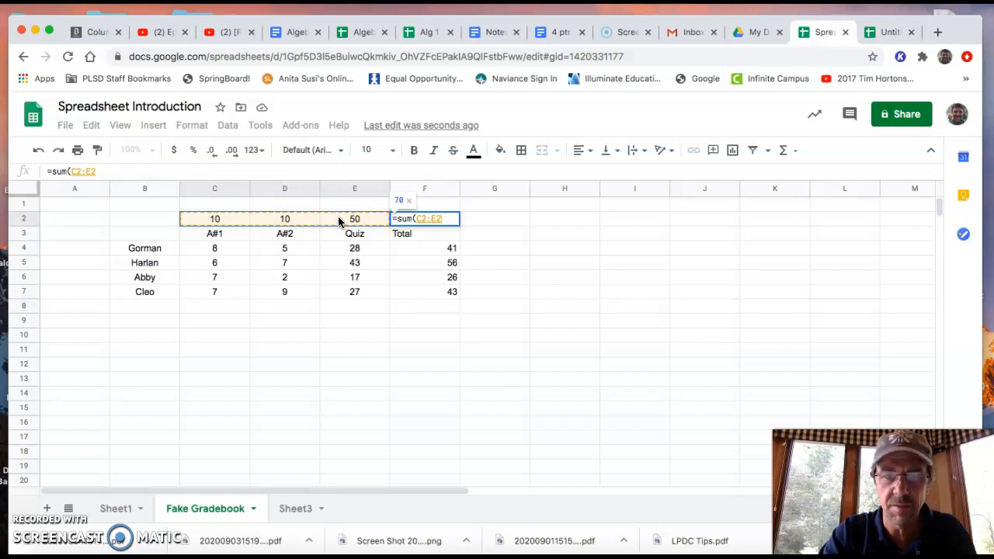
pyautogui.write(')')
pyautogui.click(422, 218)
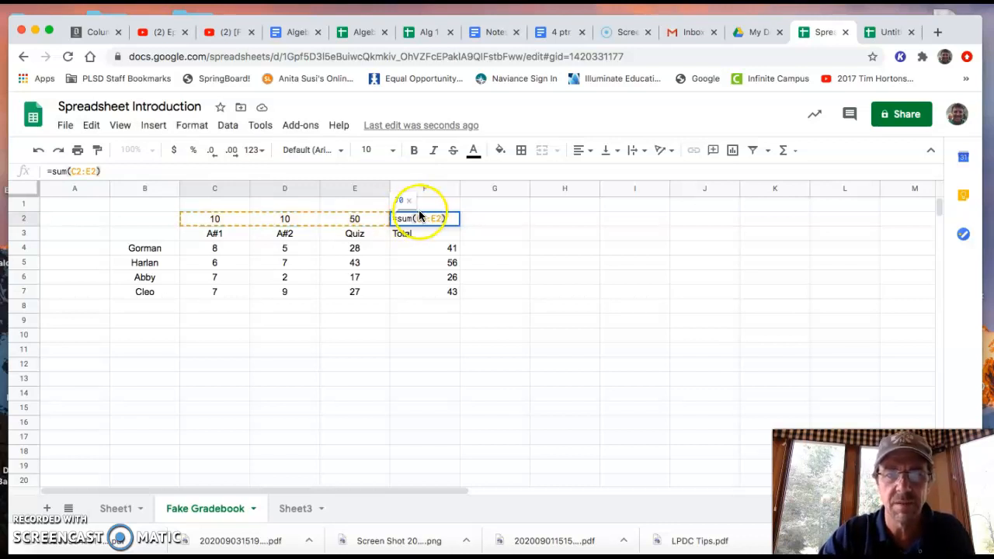
pyautogui.press('Return')
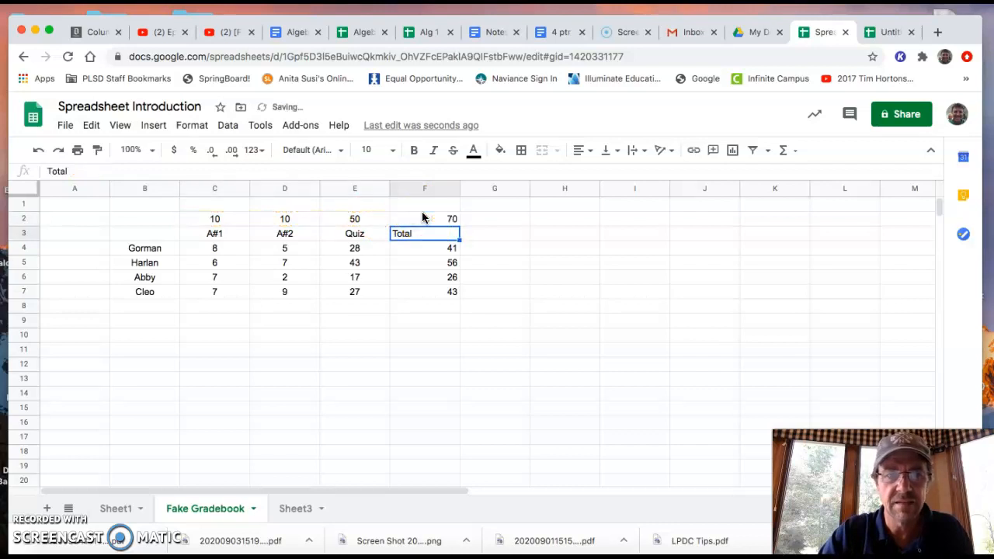
pyautogui.click(531, 262)
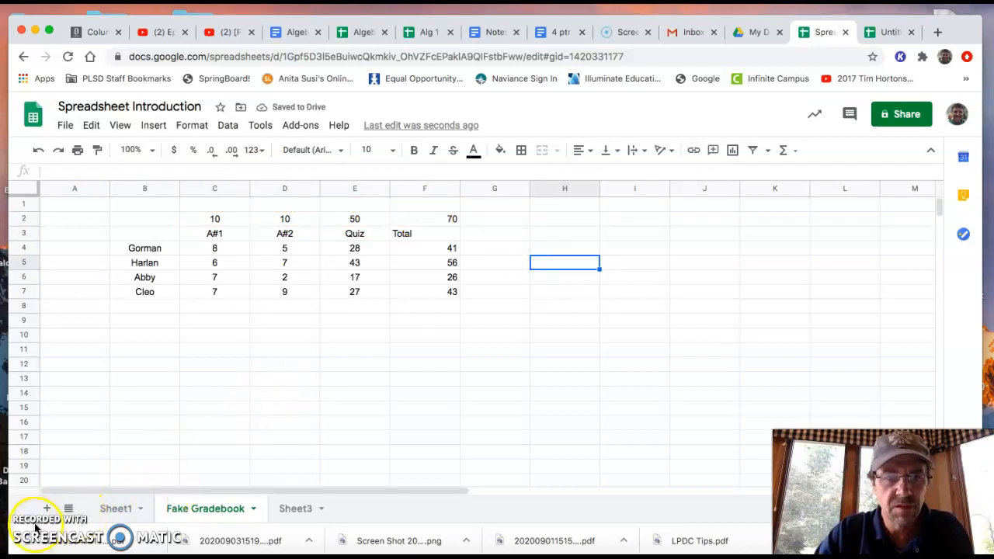
# Step: Center the contents of the total column, cells F2 through F7
pyautogui.click(443, 249)
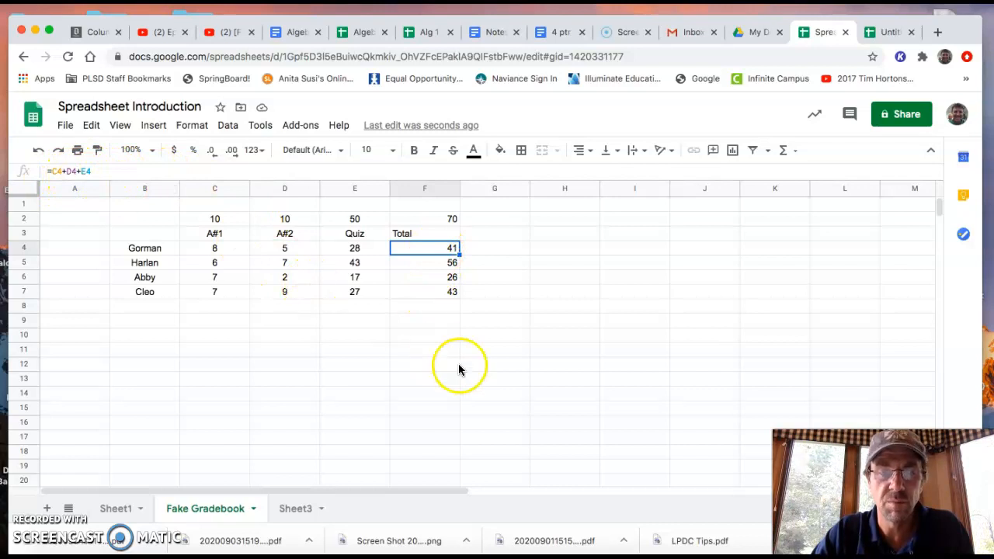
pyautogui.click(435, 218)
pyautogui.moveTo(439, 271); pyautogui.dragTo(445, 291)
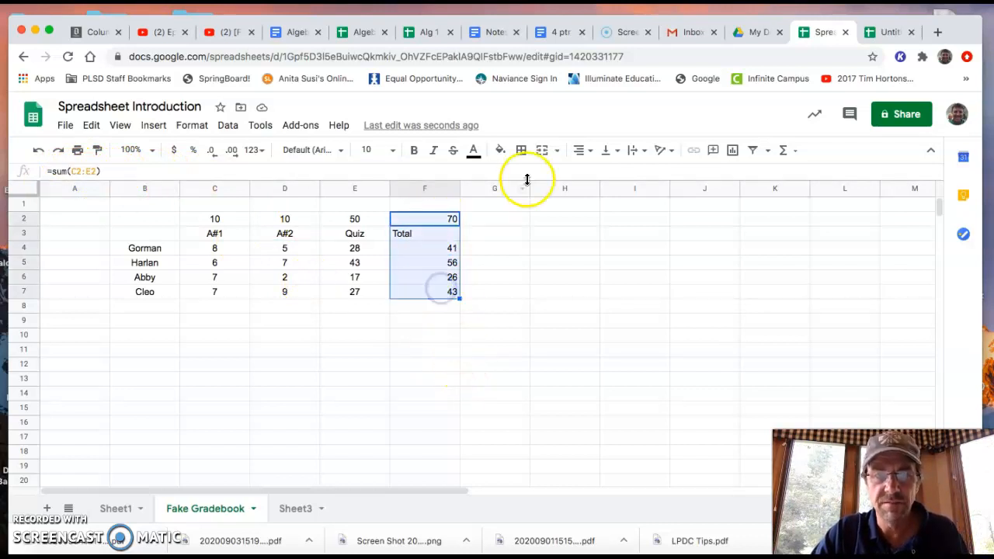
pyautogui.click(584, 150)
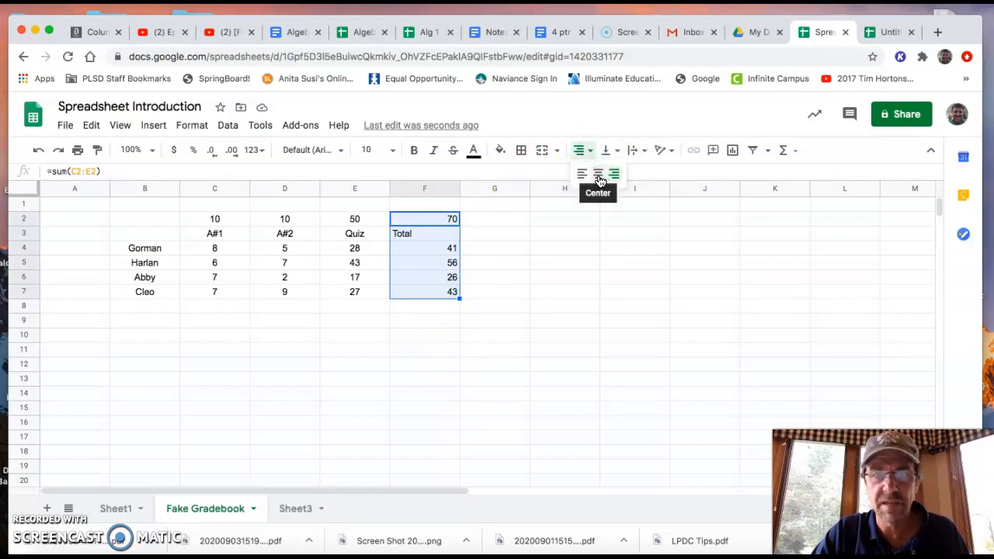
pyautogui.click(598, 177)
pyautogui.click(595, 250)
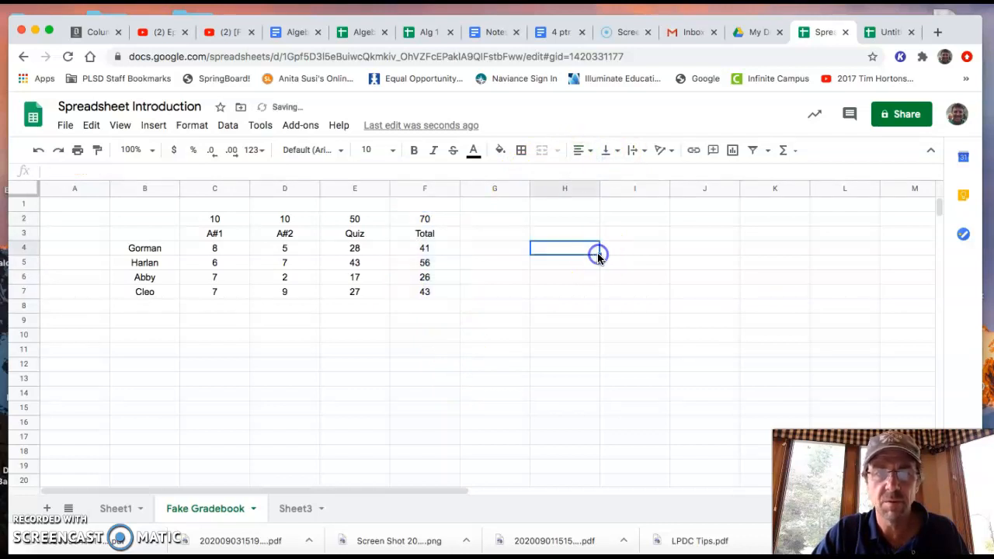
# Step: Add the column heading "% Grade" in cell G3 and center it
pyautogui.click(483, 237)
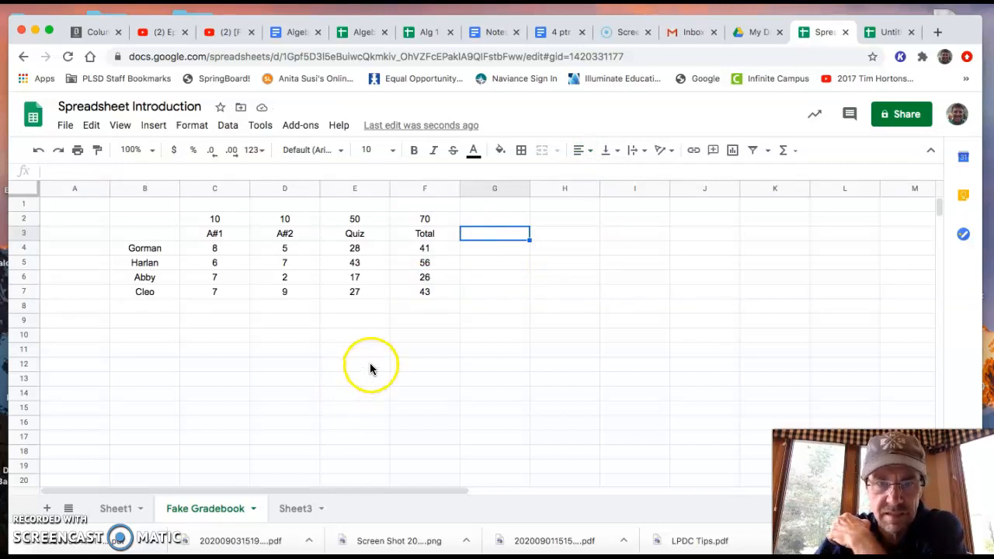
pyautogui.write('% Grade')
pyautogui.press('Return')
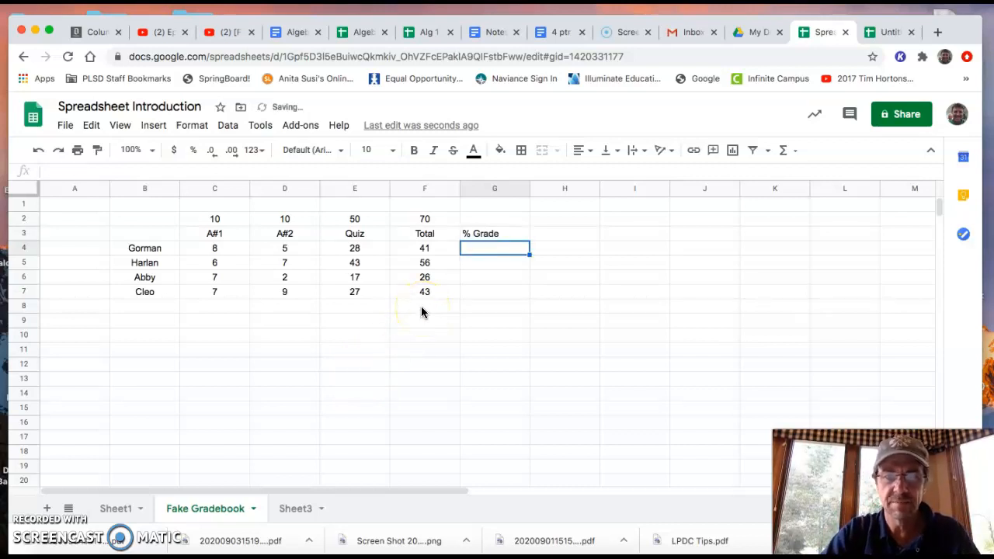
pyautogui.click(503, 232)
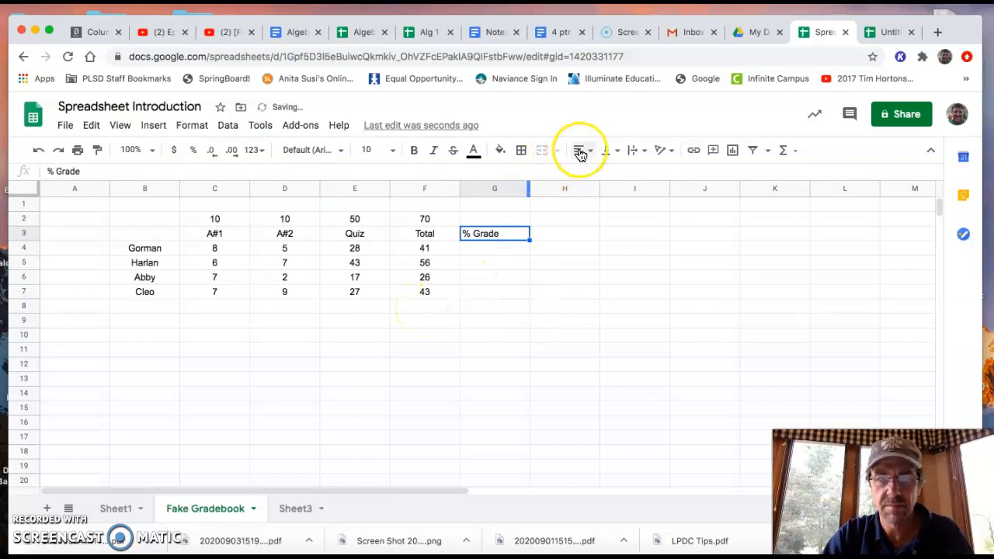
pyautogui.click(582, 149)
pyautogui.click(596, 173)
pyautogui.click(575, 264)
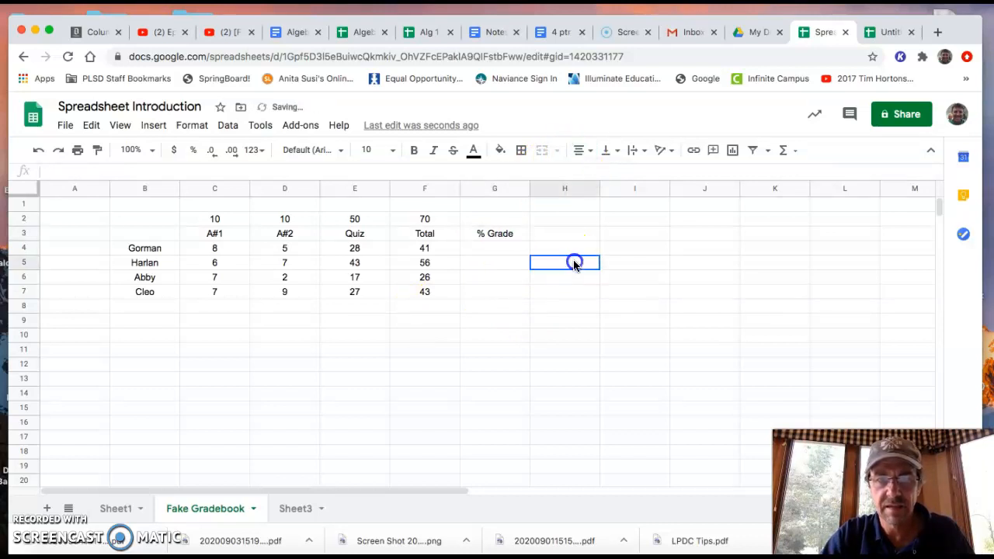
# Step: Calculate the first student's grade in cell G4 by dividing their total by the possible points, =F4/F2
pyautogui.click(494, 250)
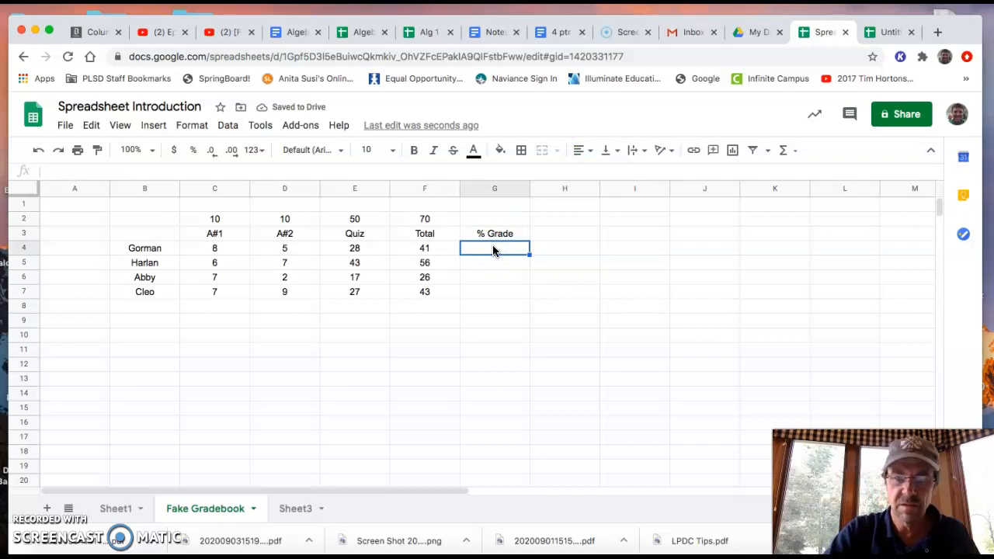
pyautogui.write('=')
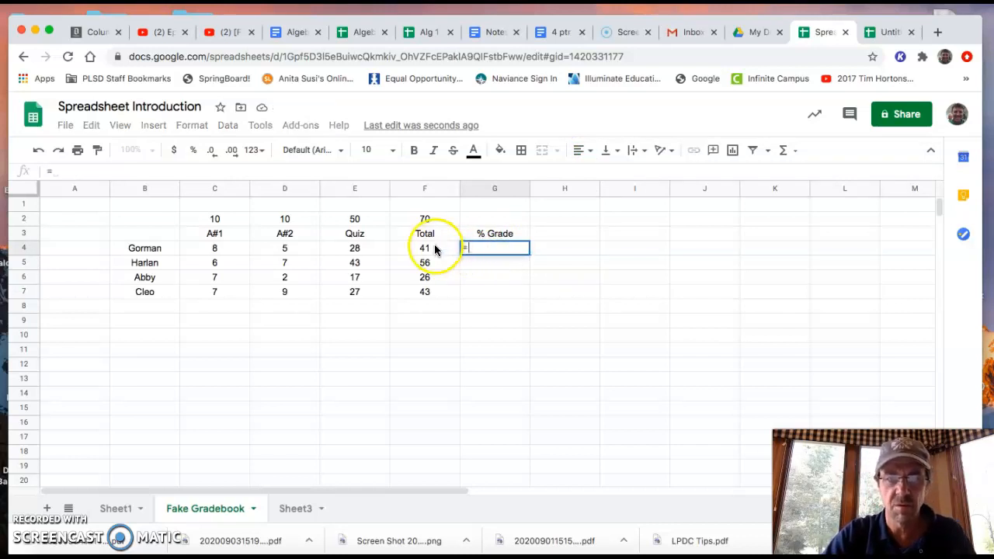
pyautogui.click(435, 249)
pyautogui.write('/')
pyautogui.click(434, 219)
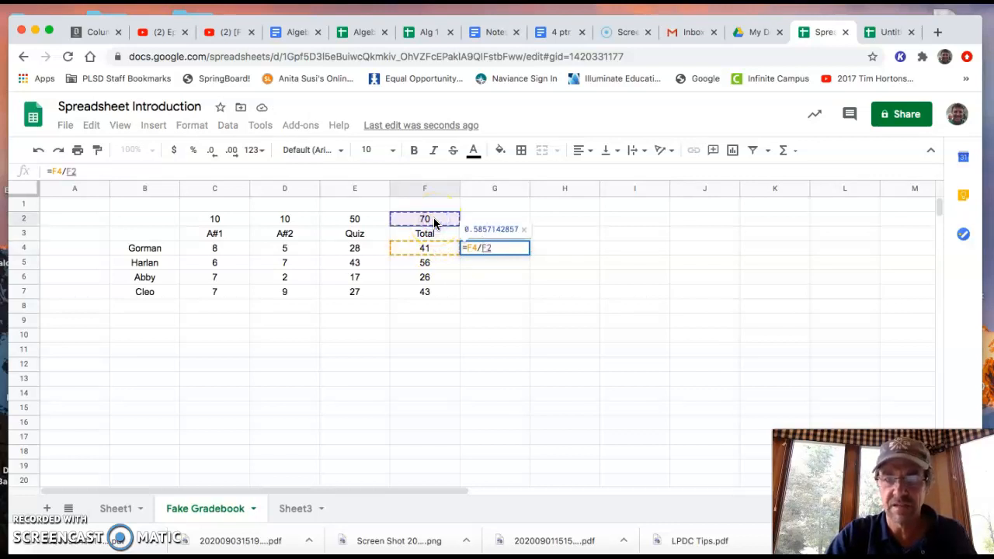
pyautogui.press('Return')
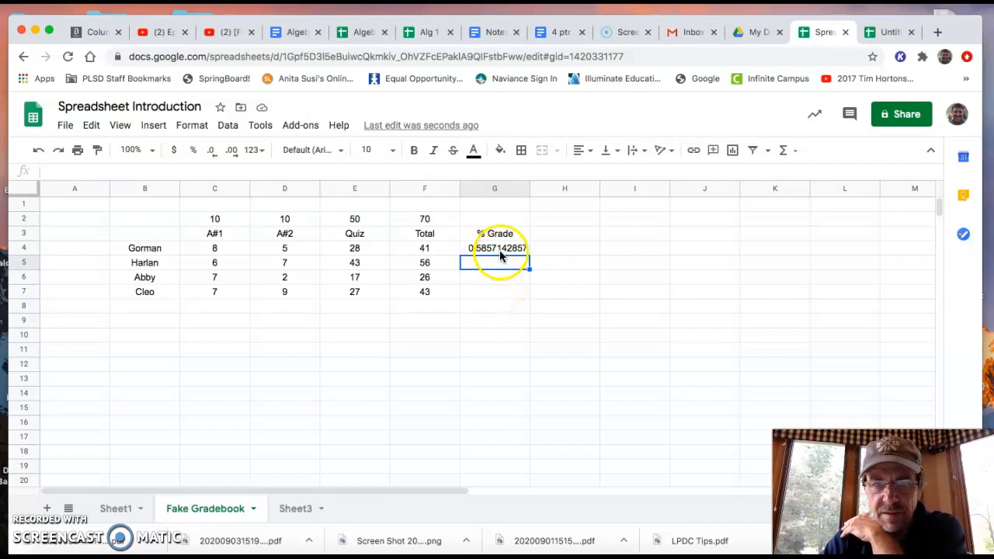
# Step: Fill the grade formula from cell G4 down through G7 and check the formulas in G4 and G5
pyautogui.click(501, 248)
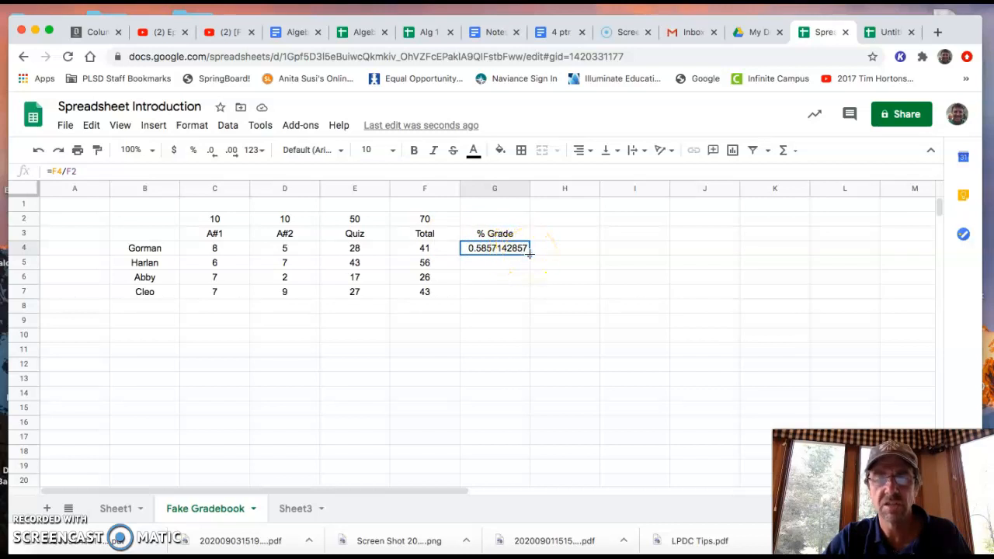
pyautogui.moveTo(530, 254); pyautogui.dragTo(530, 254)
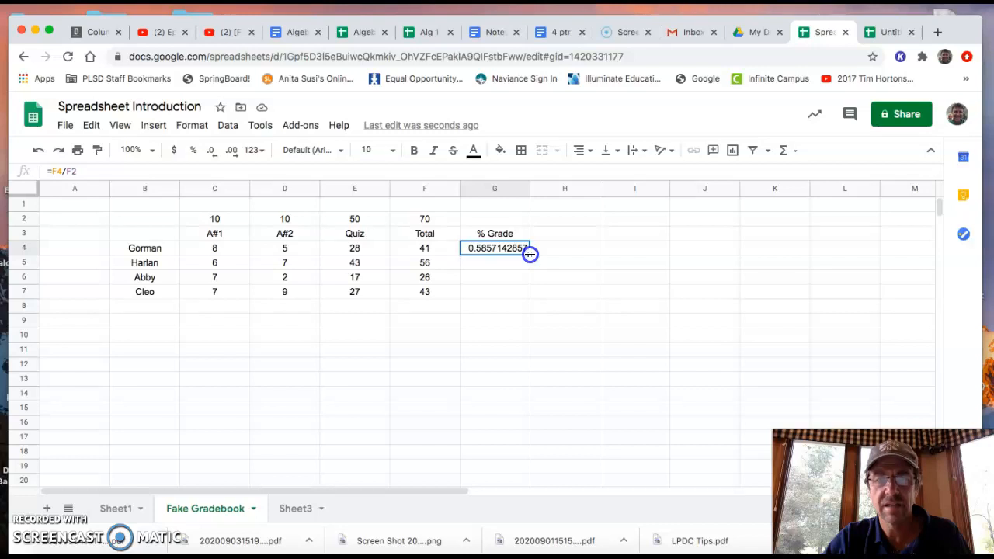
pyautogui.moveTo(530, 254); pyautogui.dragTo(526, 294)
pyautogui.click(539, 350)
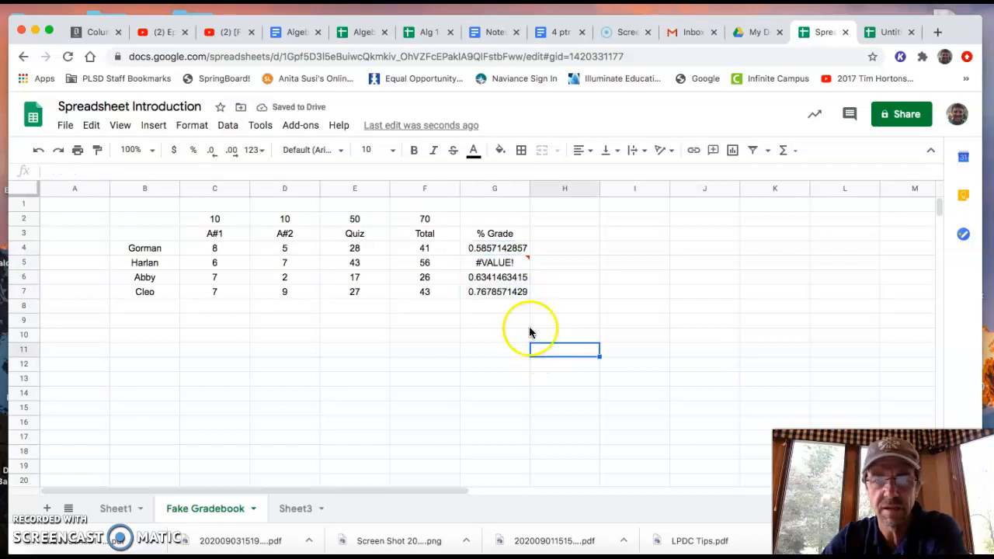
pyautogui.click(491, 250)
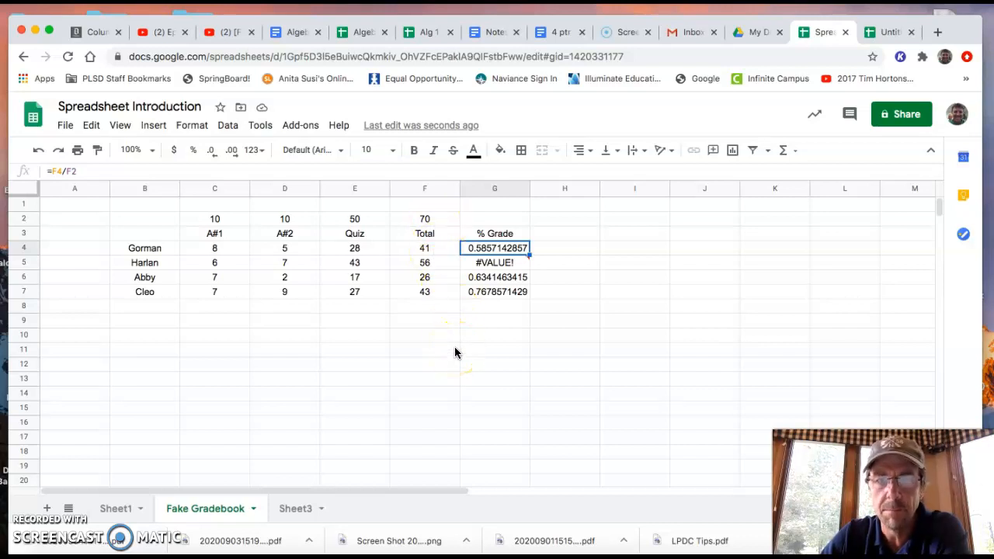
pyautogui.press('Down')
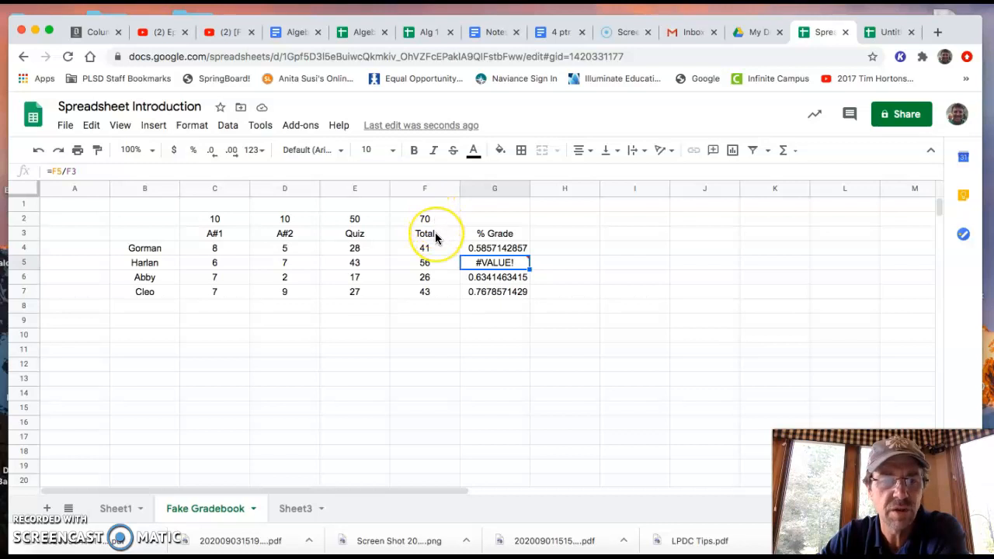
# Step: Make the possible-points reference in cell G4's grade formula absolute, so that it reads =F4/$F$2
pyautogui.moveTo(481, 266)
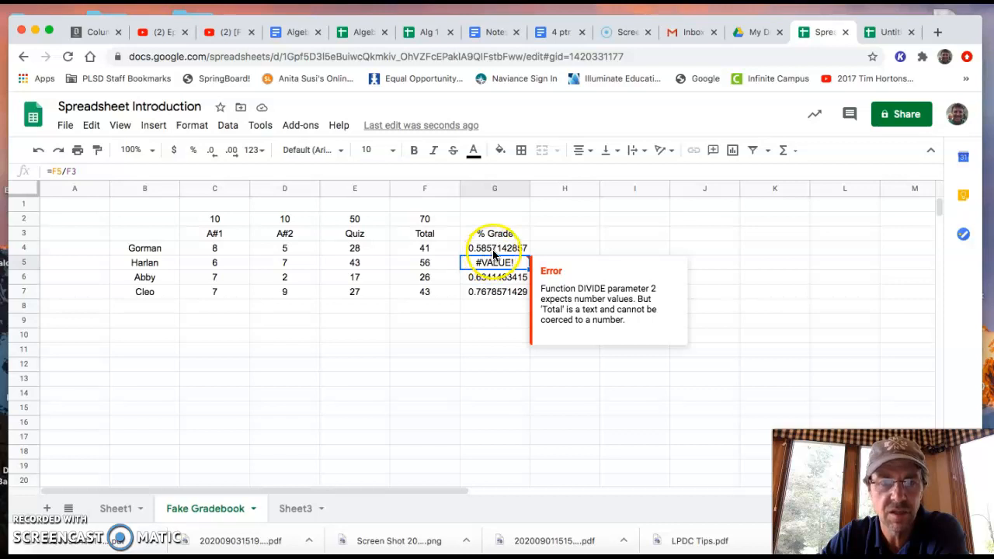
pyautogui.click(491, 248)
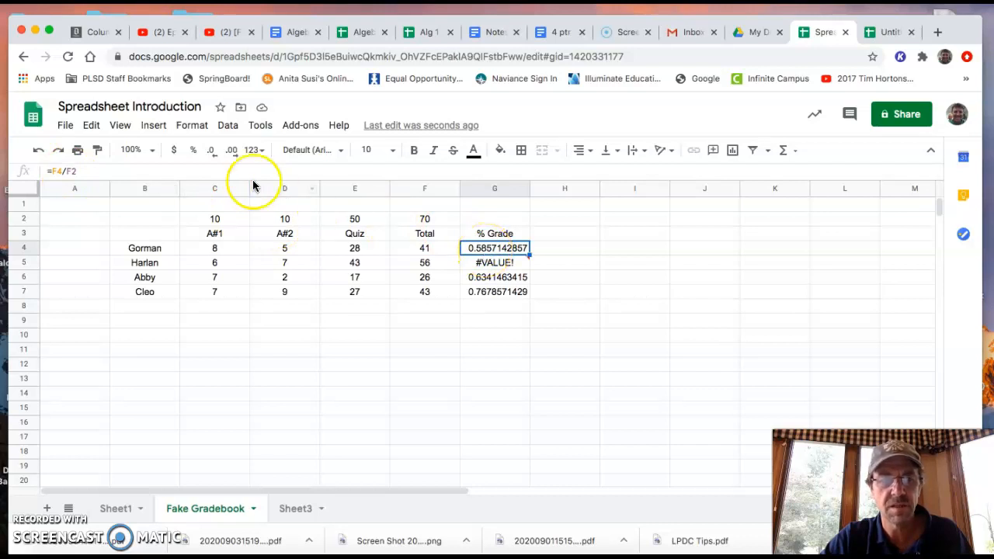
pyautogui.click(67, 170)
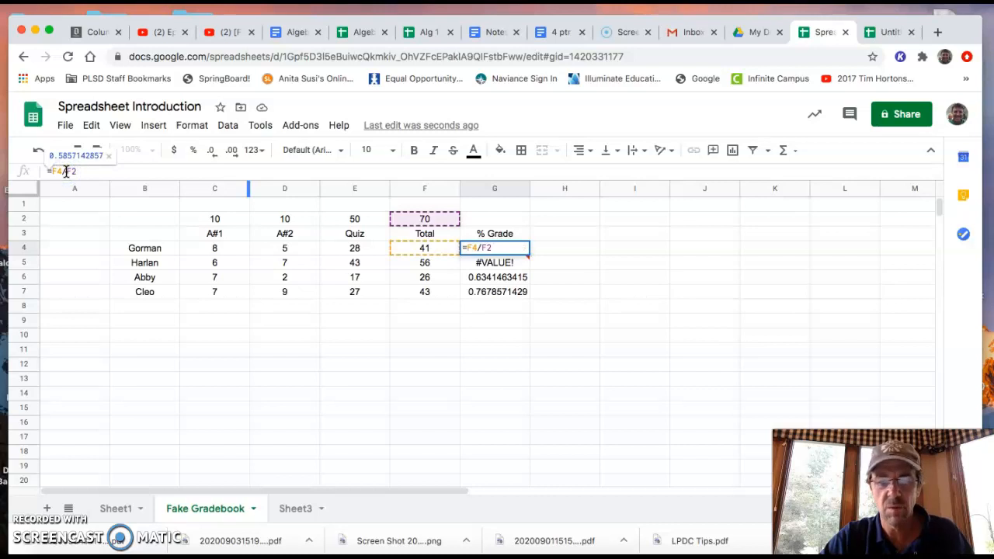
pyautogui.write('$F')
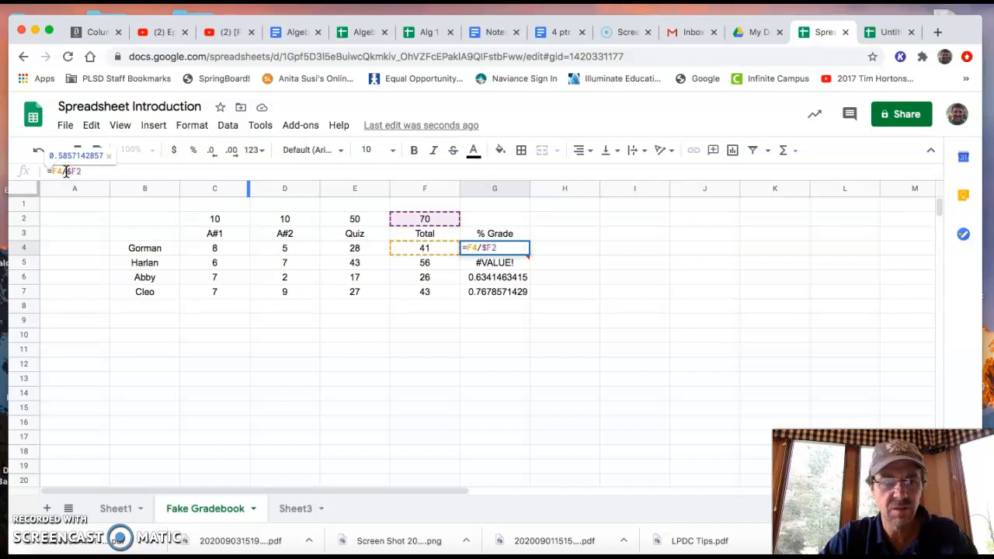
pyautogui.write('$')
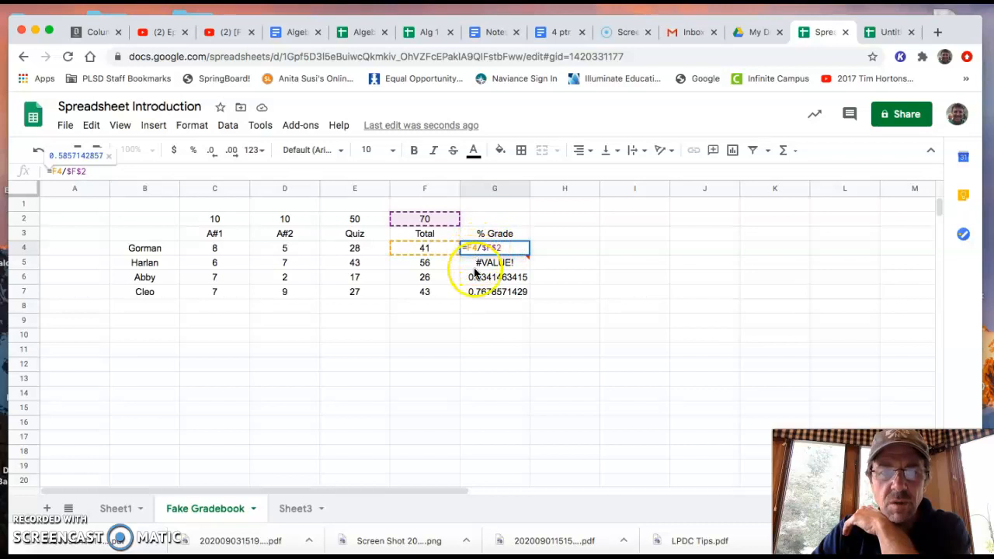
pyautogui.click(524, 249)
pyautogui.click(577, 249)
# Step: Fill the corrected grade formula from cell G4 down through G7
pyautogui.click(513, 251)
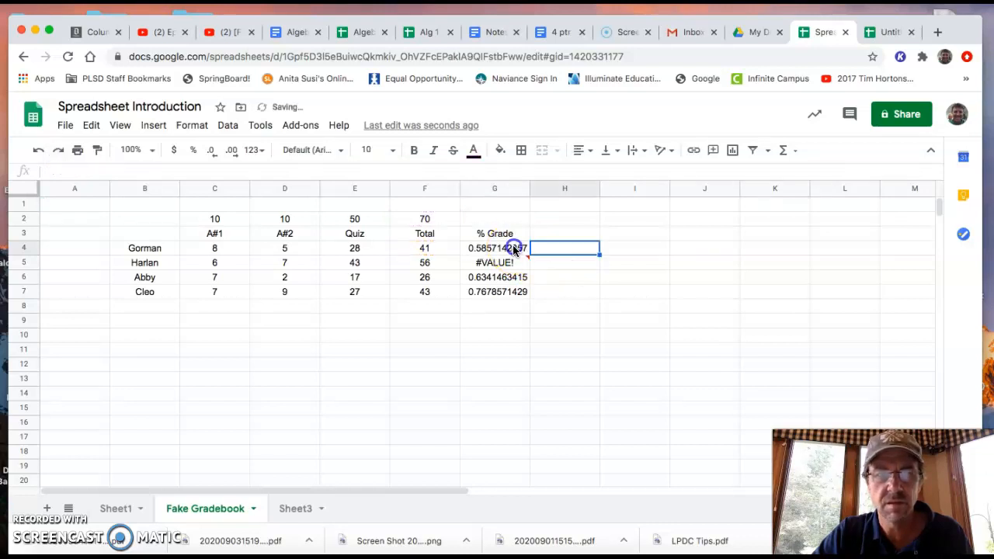
pyautogui.moveTo(527, 253); pyautogui.dragTo(526, 293)
pyautogui.click(506, 321)
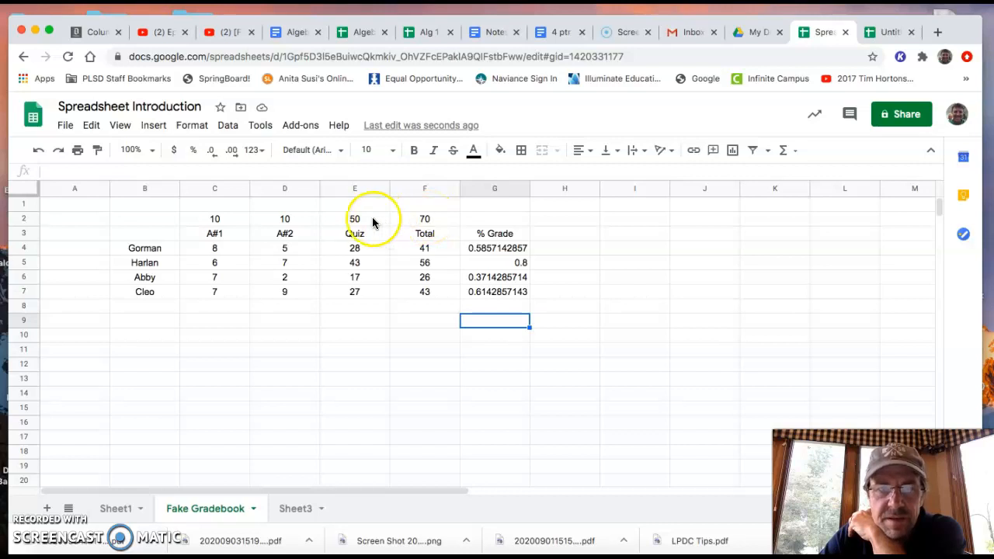
# Step: Set the quiz's possible points in cell E2 to 60
pyautogui.click(359, 219)
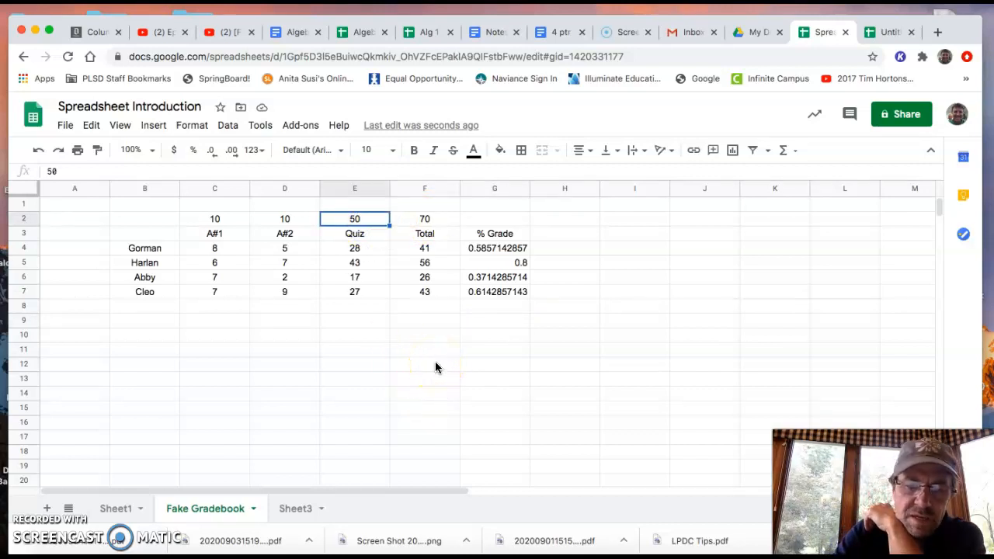
pyautogui.write('60')
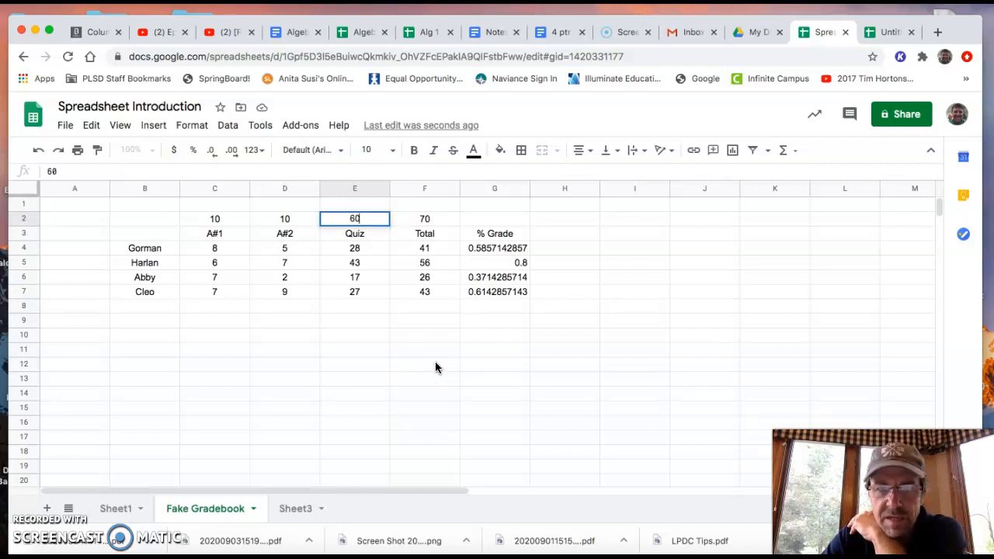
pyautogui.press('Return')
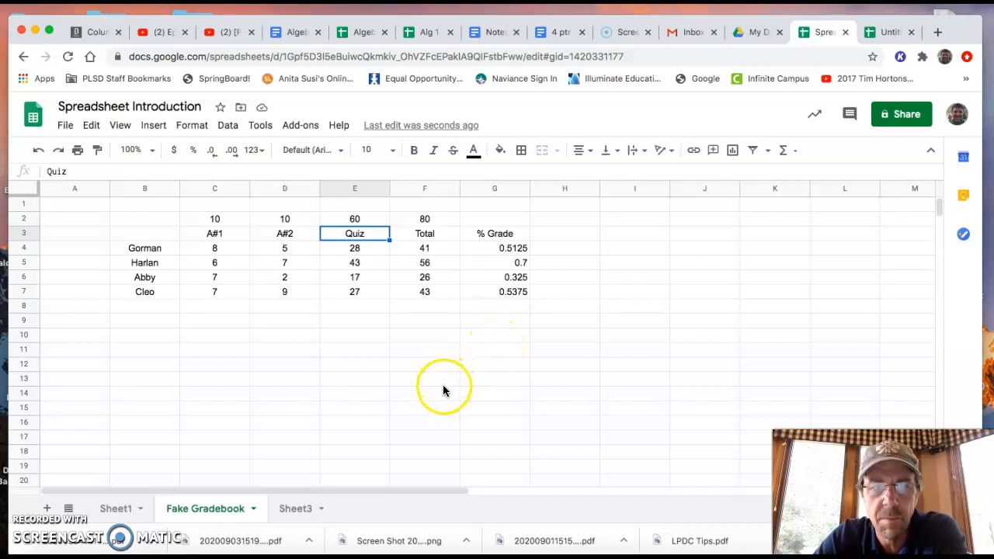
# Step: Look at the calculations on Sheet1 and at the total formula in cell F4 of the Fake Gradebook sheet
pyautogui.click(113, 509)
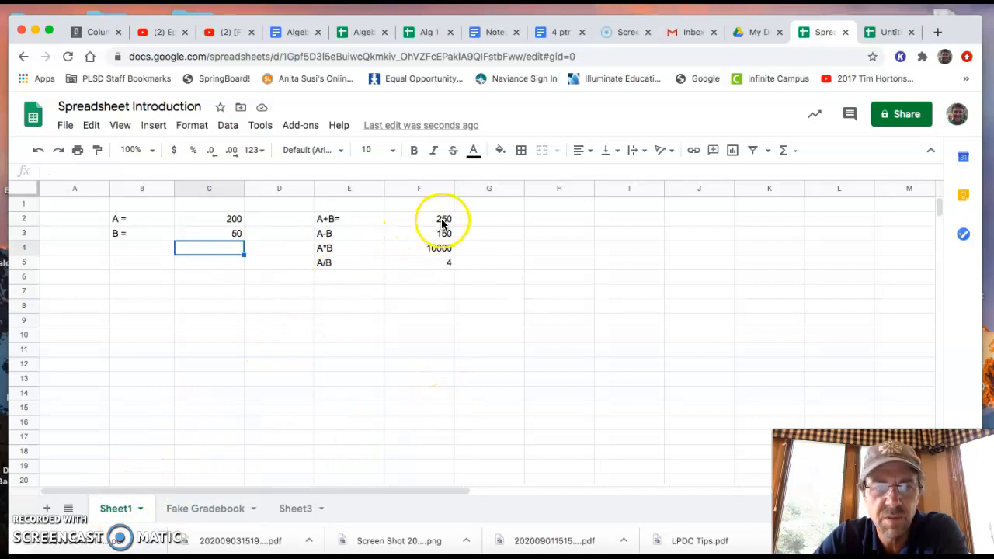
pyautogui.click(205, 509)
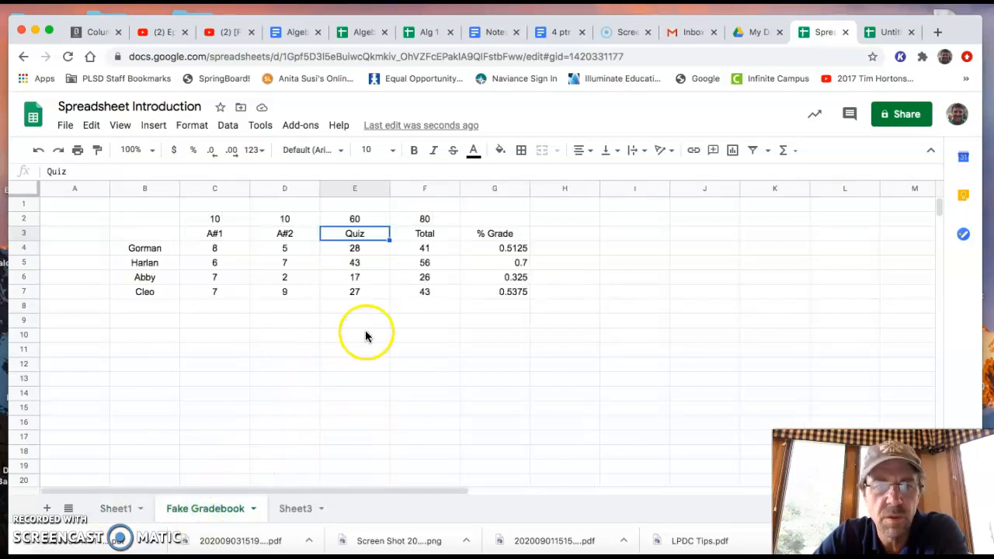
pyautogui.click(431, 249)
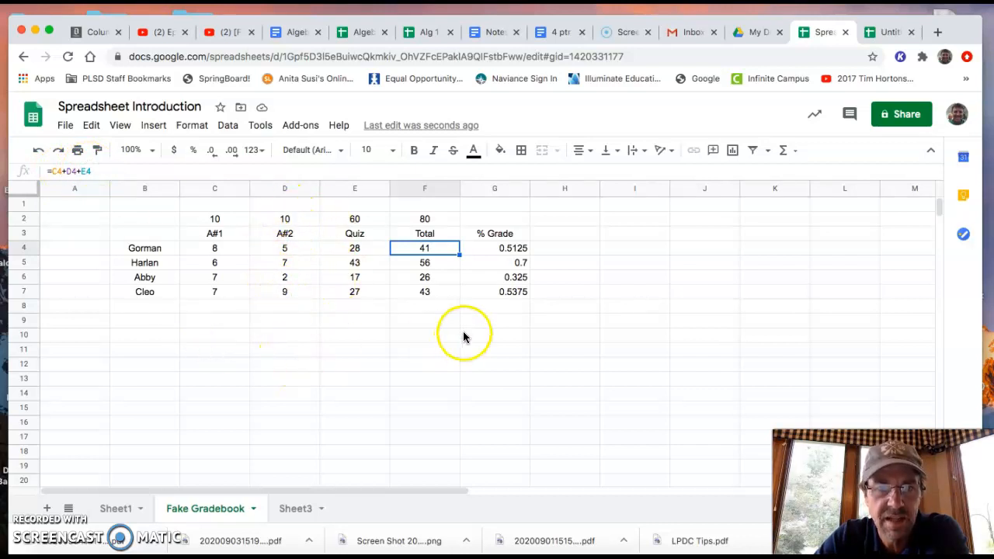
# Step: Examine the grade formulas in cells G4 through G7, comparing the relative total reference with the absolute $F$2 reference
pyautogui.click(497, 249)
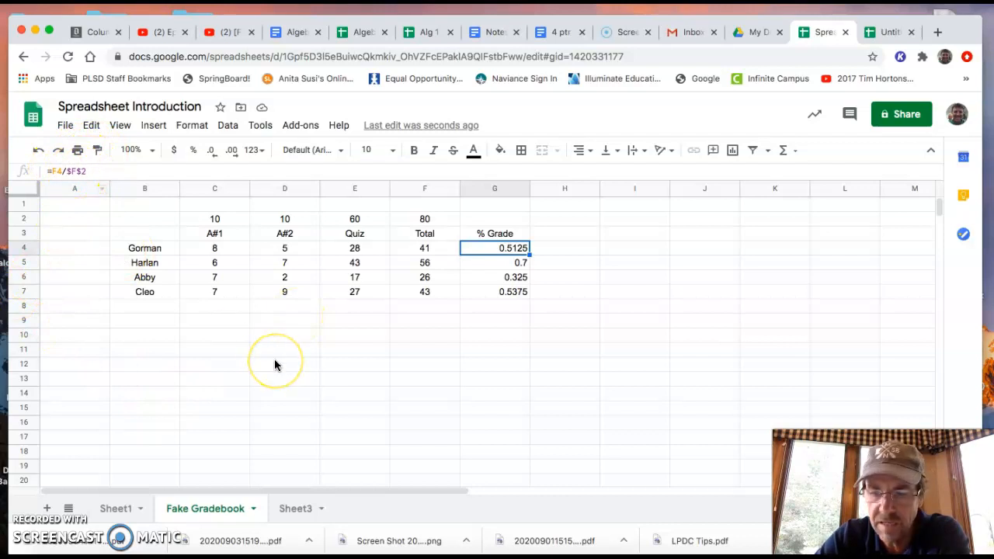
pyautogui.press('Down')
pyautogui.press('Down')
pyautogui.press('Down')
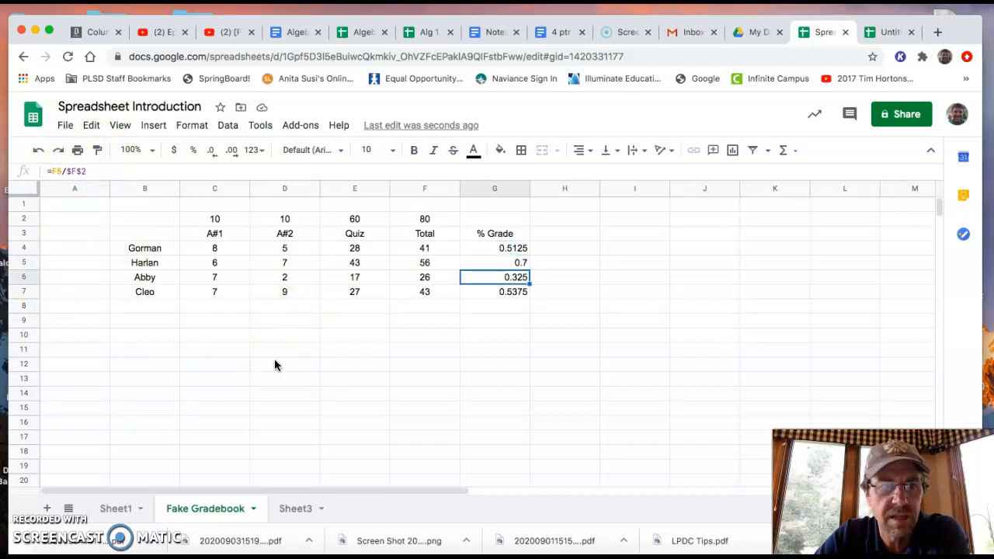
pyautogui.press('Up')
pyautogui.press('Up')
pyautogui.press('Up')
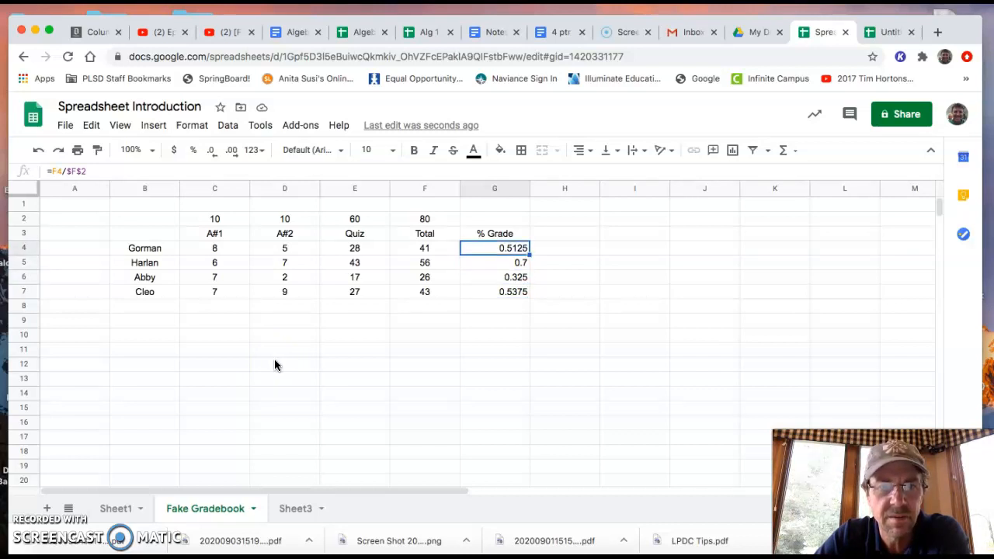
pyautogui.press('Down')
pyautogui.press('Down')
pyautogui.press('Down')
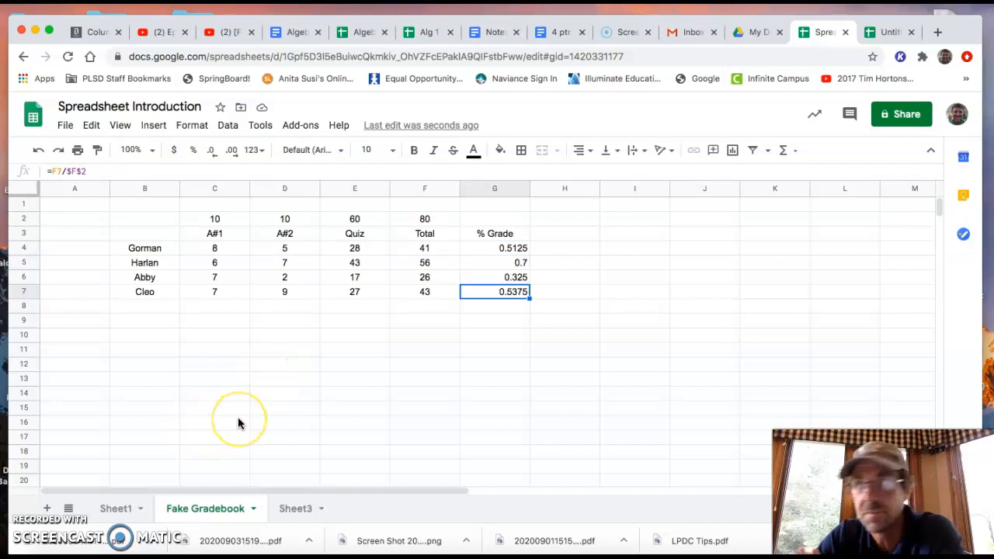